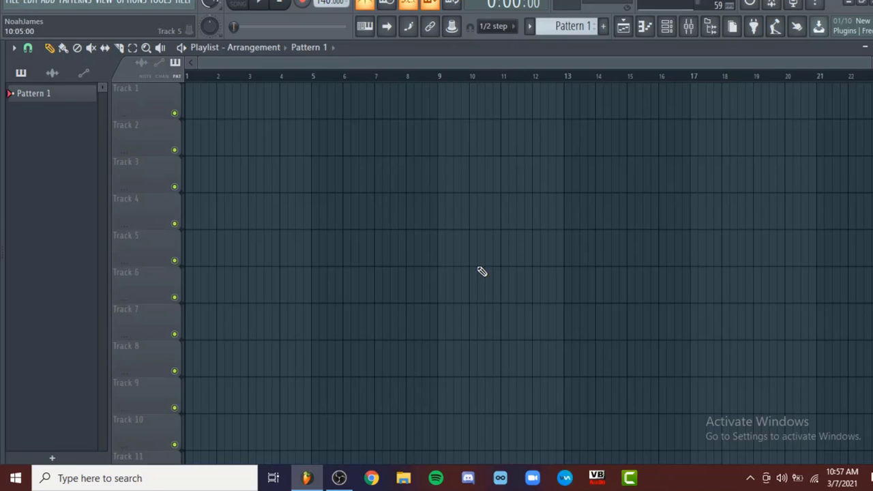
Place the "Indonesia_ORKES MELAYU NIRWANA - dimana ajahx" sample from the browser at the start of Track 1
{"action": "mouse_move", "coordinate": [2, 229]}
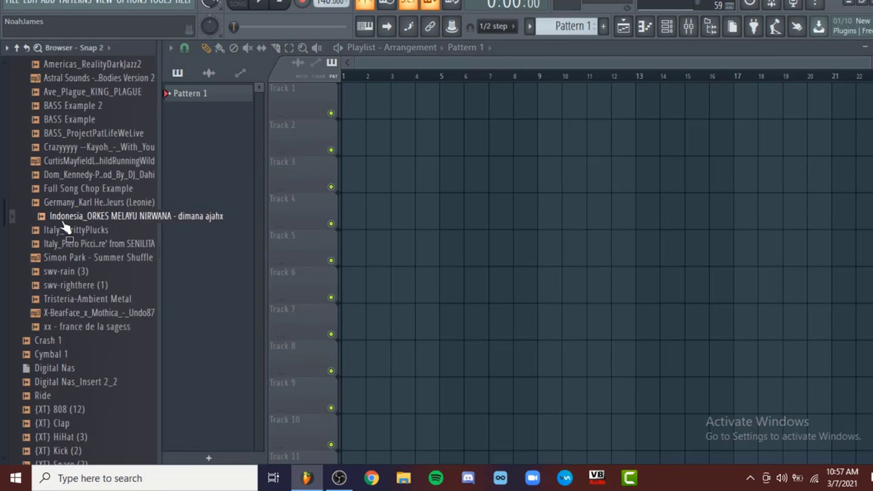
{"action": "left_click_drag", "start_coordinate": [87, 218], "coordinate": [354, 178]}
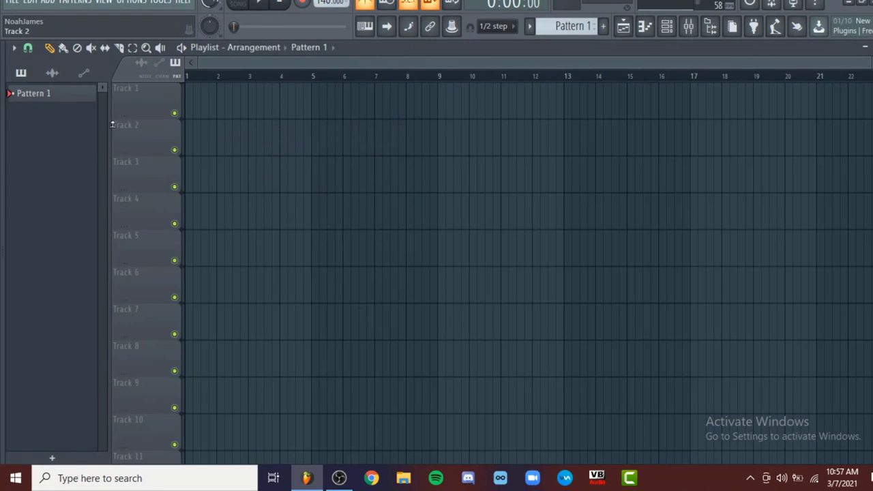
{"action": "mouse_move", "coordinate": [2, 204]}
{"action": "left_click_drag", "start_coordinate": [101, 237], "coordinate": [306, 153]}
{"action": "left_click_drag", "start_coordinate": [384, 124], "coordinate": [270, 90]}
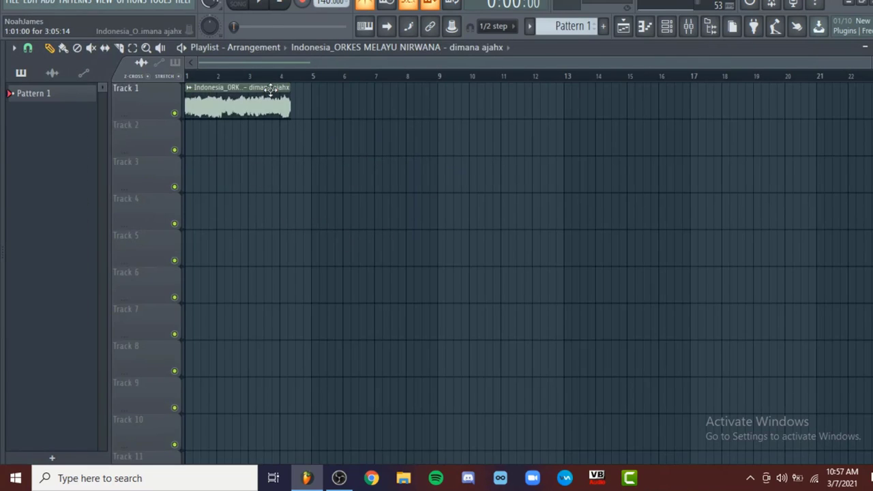
Play the sample clip on Track 1 from the start to hear its original speed
{"action": "key", "text": "space"}
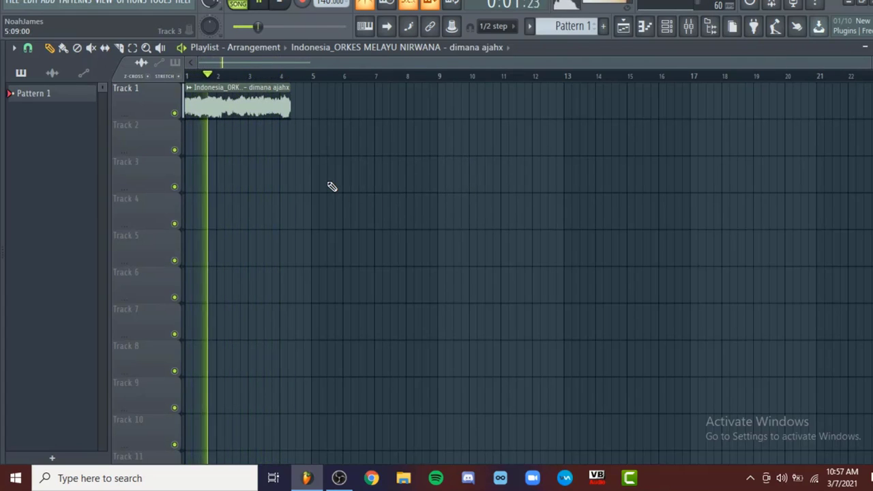
{"action": "scroll", "coordinate": [273, 170], "scroll_direction": "up", "scroll_amount": 3}
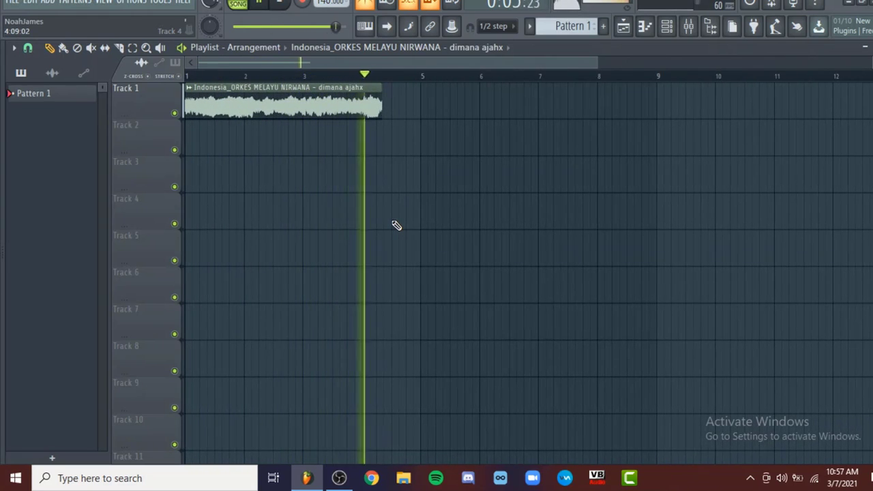
{"action": "key", "text": "space"}
Set the project tempo to 167 BPM, stretch the clip's end exactly to bar 5, and play it
{"action": "scroll", "coordinate": [331, 173], "scroll_direction": "down", "scroll_amount": 3}
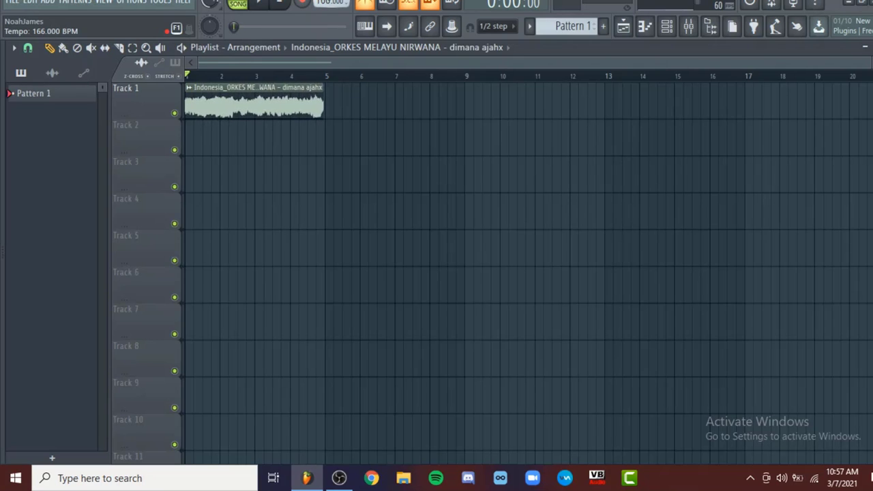
{"action": "scroll", "coordinate": [314, 108], "scroll_direction": "up", "scroll_amount": 10}
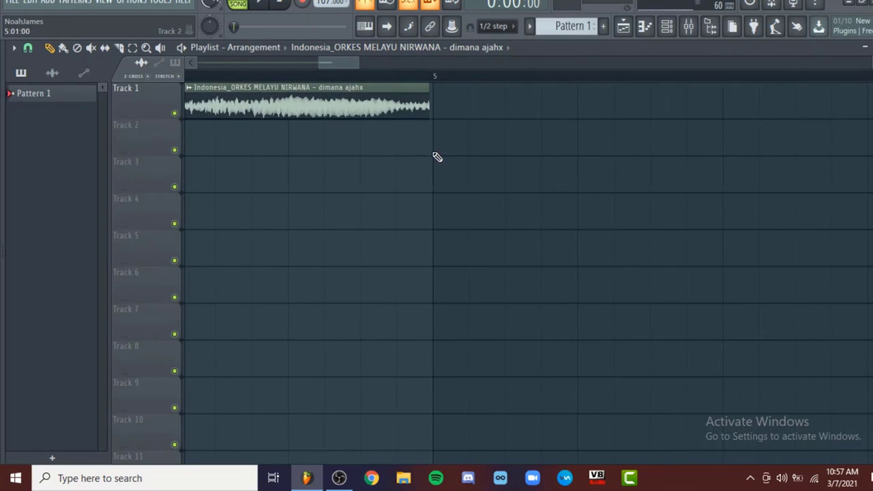
{"action": "scroll", "coordinate": [323, 3], "scroll_direction": "up", "scroll_amount": 2}
{"action": "scroll", "coordinate": [323, 4], "scroll_direction": "down", "scroll_amount": 2}
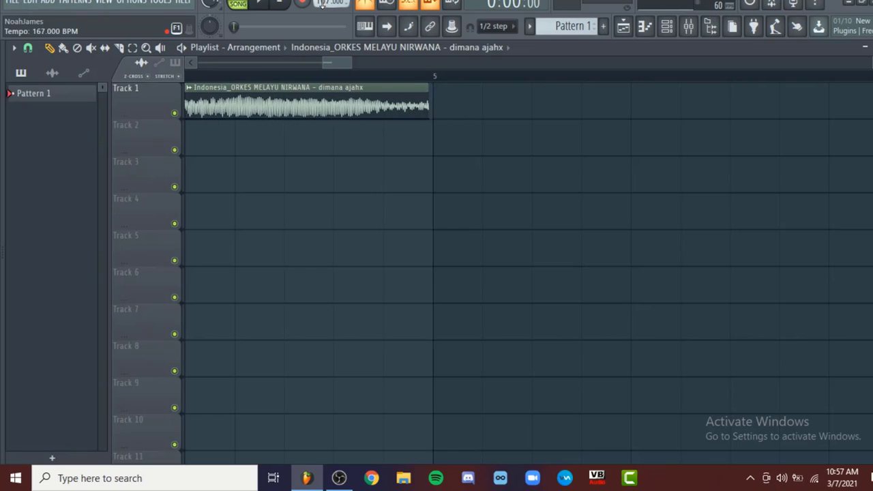
{"action": "left_click_drag", "start_coordinate": [427, 107], "coordinate": [433, 108]}
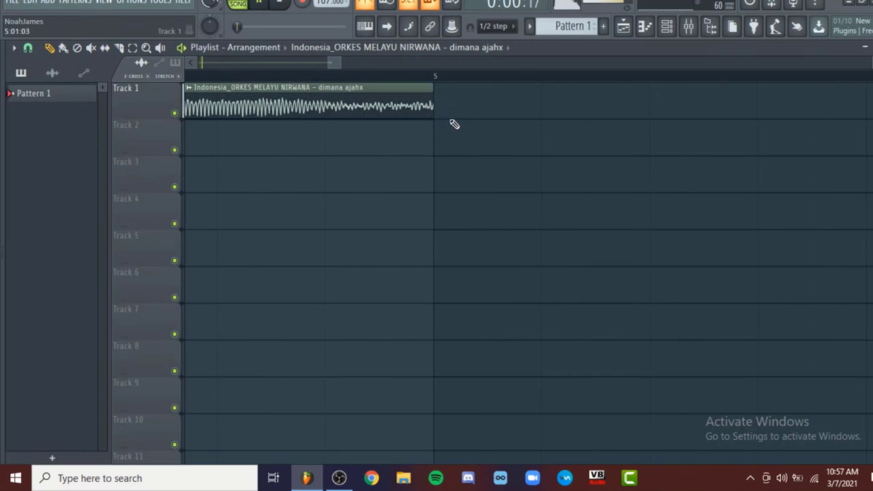
{"action": "scroll", "coordinate": [455, 135], "scroll_direction": "down", "scroll_amount": 5}
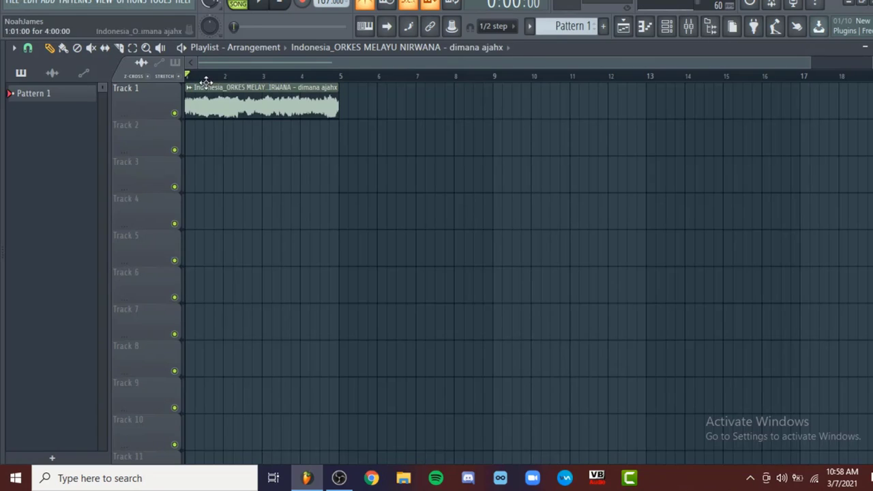
Set the clip's time-stretching mode to Stretch in its channel settings
{"action": "double_click", "coordinate": [226, 96]}
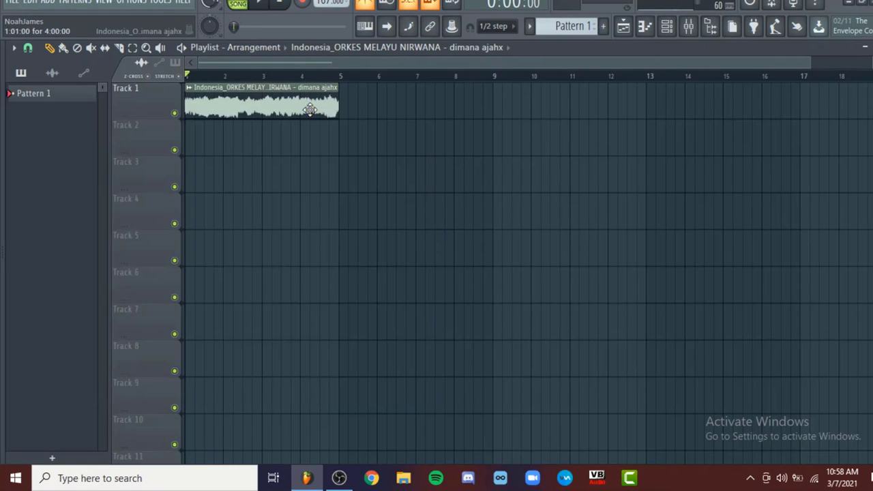
{"action": "double_click", "coordinate": [309, 109]}
{"action": "left_click", "coordinate": [394, 177]}
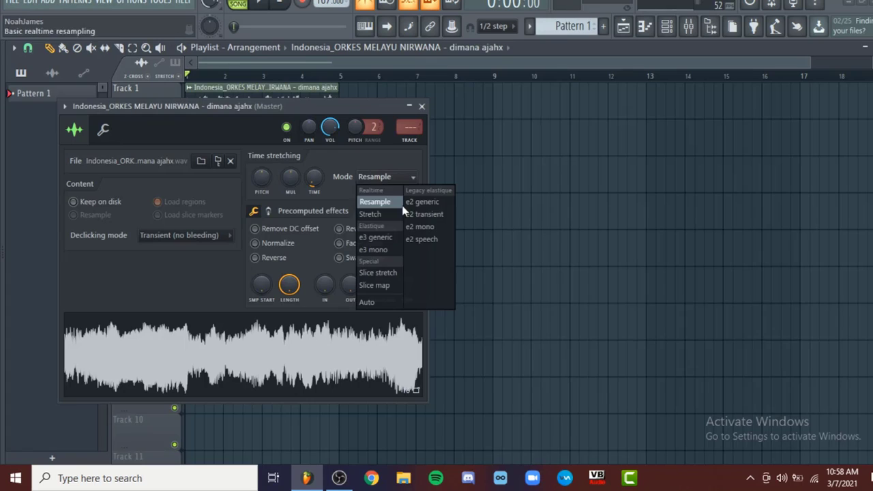
{"action": "left_click", "coordinate": [394, 214]}
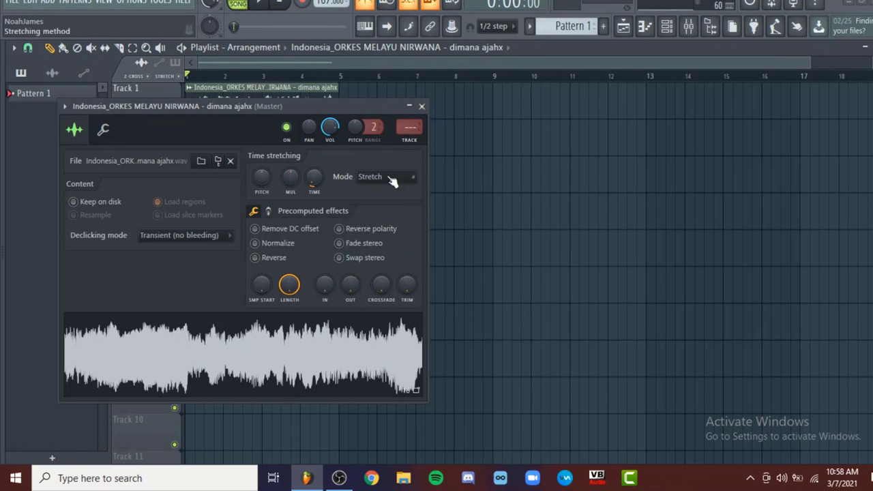
{"action": "left_click", "coordinate": [422, 107]}
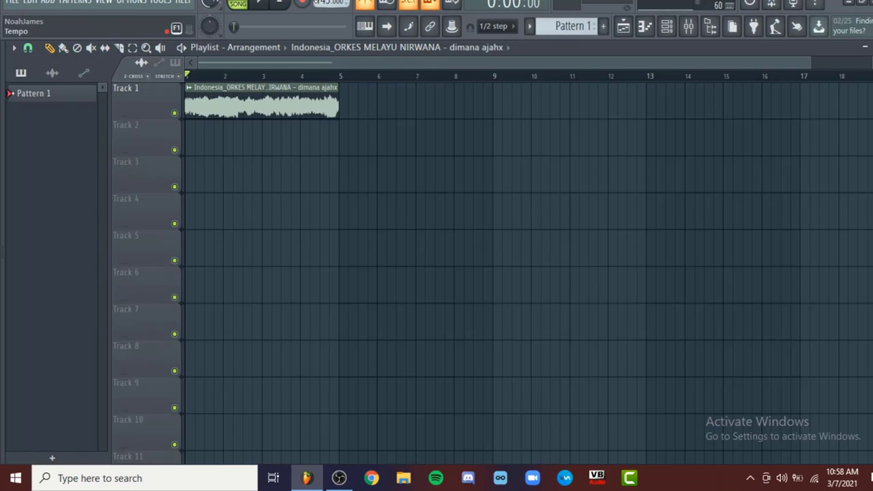
Play the stretched clip at 145 BPM to hear how it follows the slower project tempo
{"action": "key", "text": "space"}
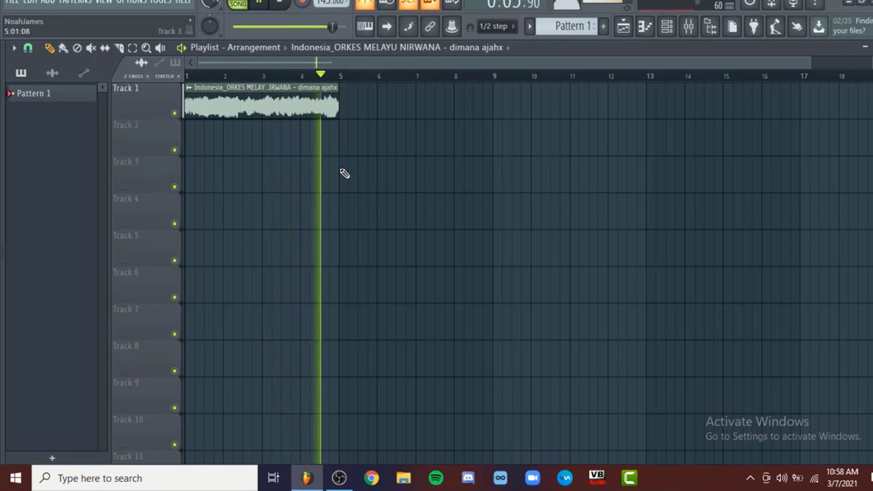
{"action": "scroll", "coordinate": [344, 173], "scroll_direction": "down", "scroll_amount": 1}
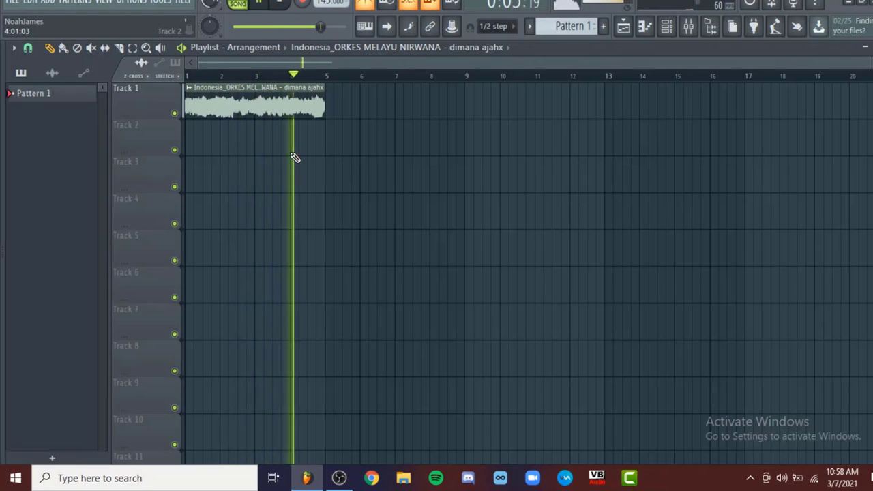
{"action": "key", "text": "space"}
{"action": "scroll", "coordinate": [401, 229], "scroll_direction": "up", "scroll_amount": 3}
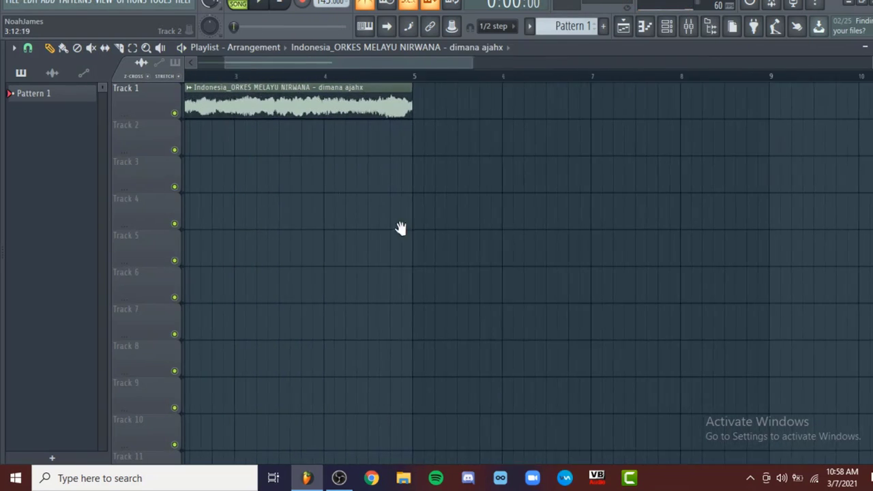
{"action": "left_click_drag", "start_coordinate": [400, 228], "coordinate": [530, 225]}
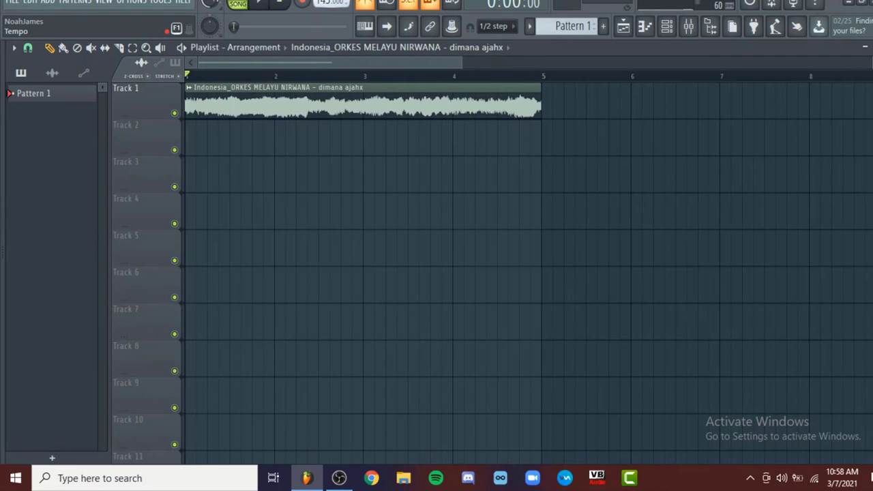
Try a faster project tempo of 185 BPM and play the clip
{"action": "right_click", "coordinate": [332, 3]}
{"action": "left_click", "coordinate": [442, 123]}
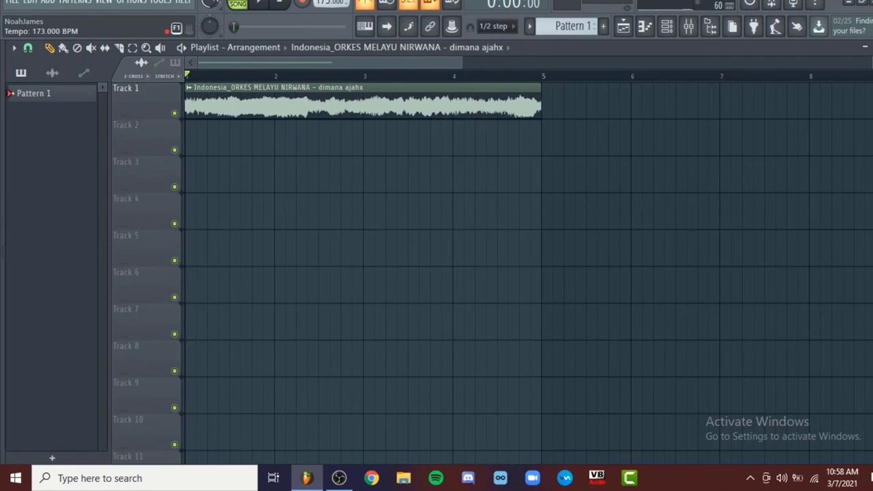
{"action": "key", "text": "space"}
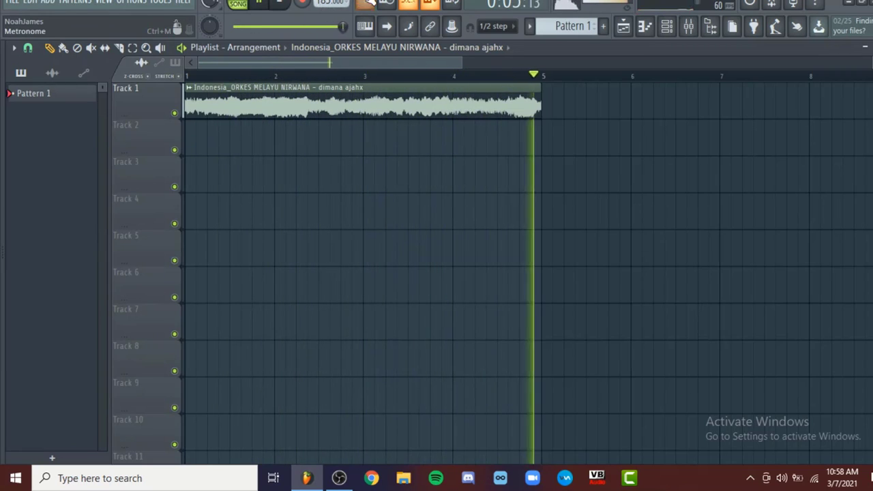
Turn off the metronome and audition the clip at a much lower project tempo
{"action": "right_click", "coordinate": [319, 3]}
{"action": "left_click", "coordinate": [462, 60]}
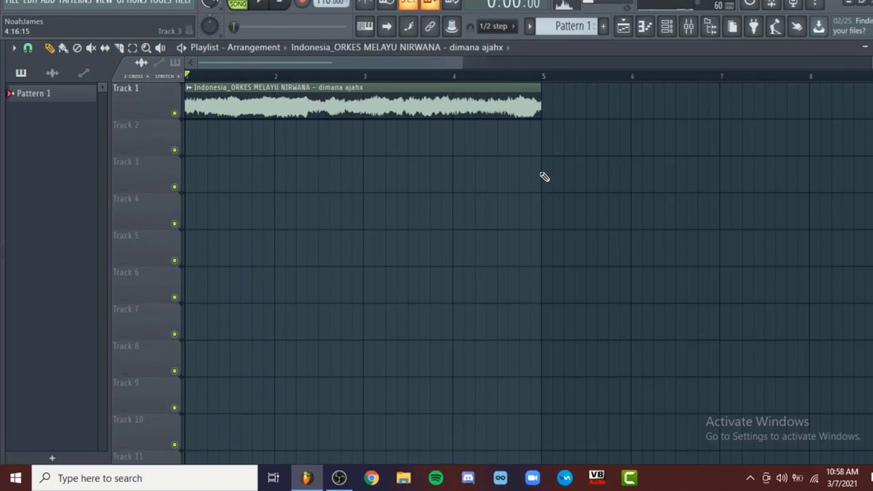
{"action": "key", "text": "space"}
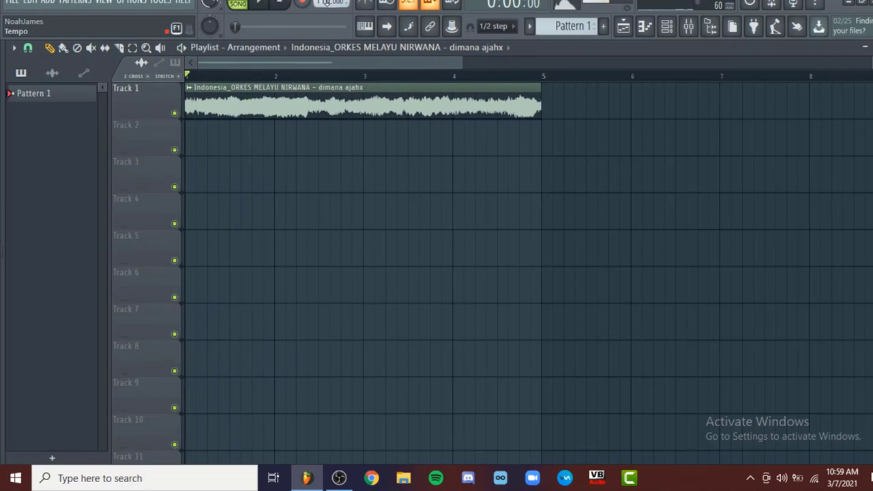
Set the project tempo to 157 BPM and play the clip to check its speed
{"action": "right_click", "coordinate": [328, 2]}
{"action": "left_click", "coordinate": [453, 90]}
{"action": "key", "text": "space"}
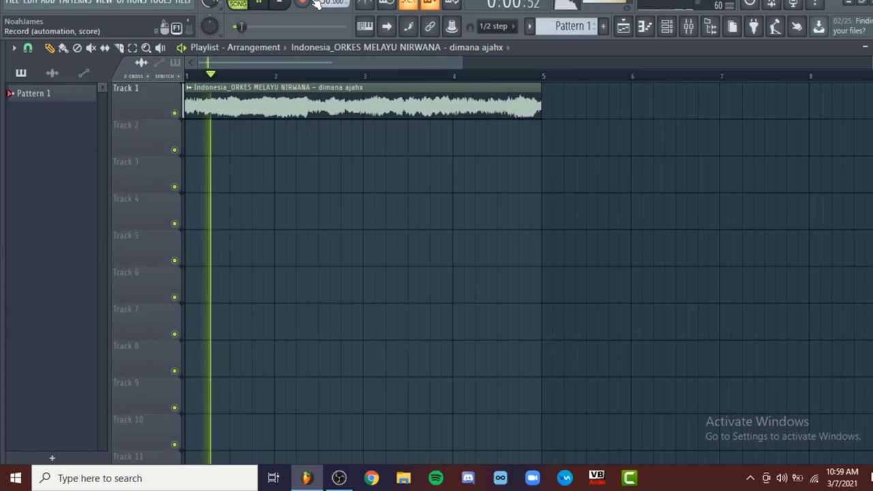
{"action": "left_click_drag", "start_coordinate": [319, 4], "coordinate": [321, 2]}
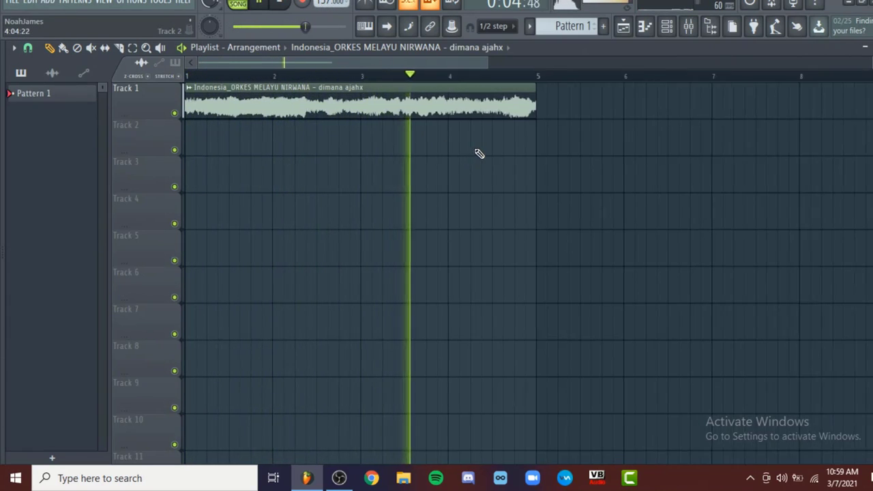
{"action": "scroll", "coordinate": [478, 154], "scroll_direction": "down", "scroll_amount": 3}
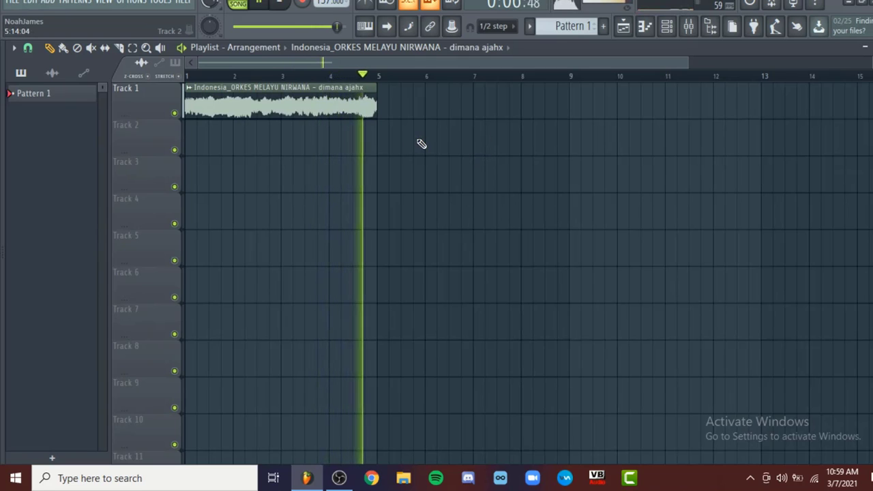
{"action": "key", "text": "space"}
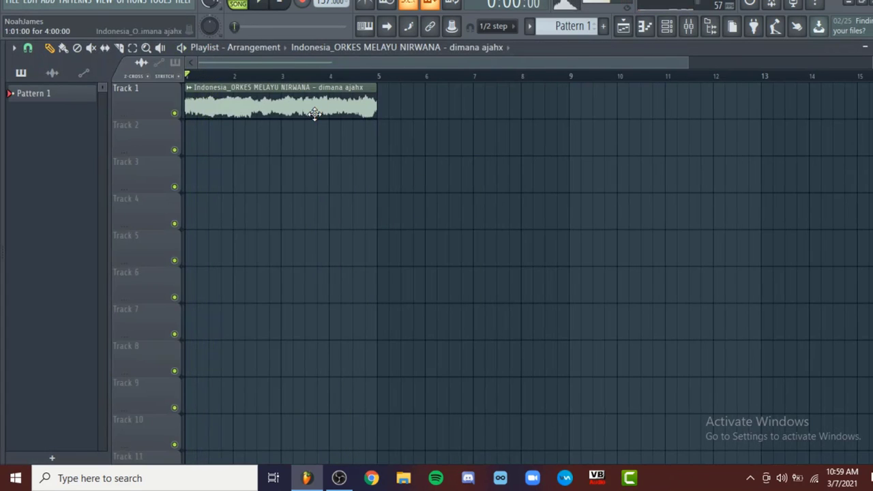
Raise the clip's time-stretching pitch in its channel settings and listen to the result
{"action": "double_click", "coordinate": [313, 112]}
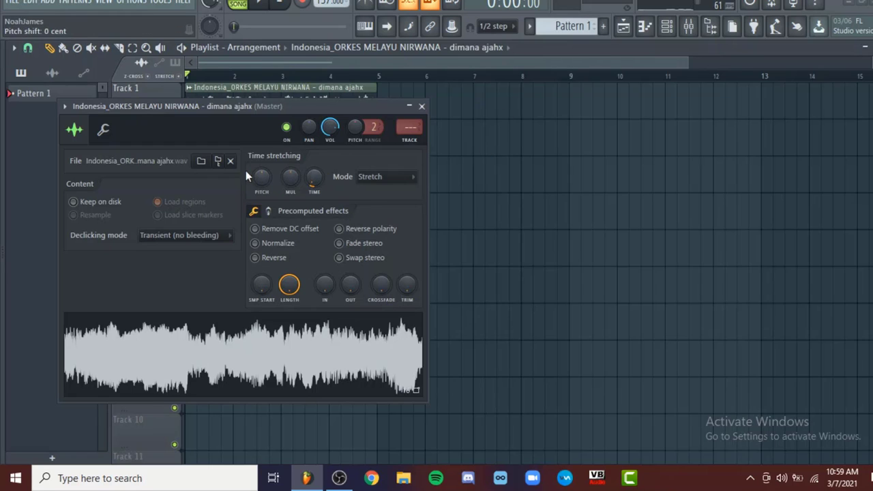
{"action": "left_click_drag", "start_coordinate": [266, 184], "coordinate": [266, 157]}
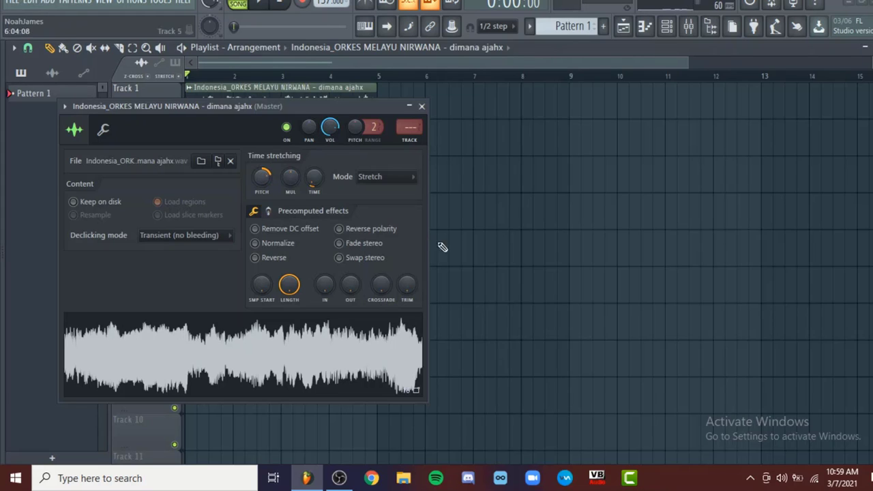
{"action": "left_click", "coordinate": [421, 107]}
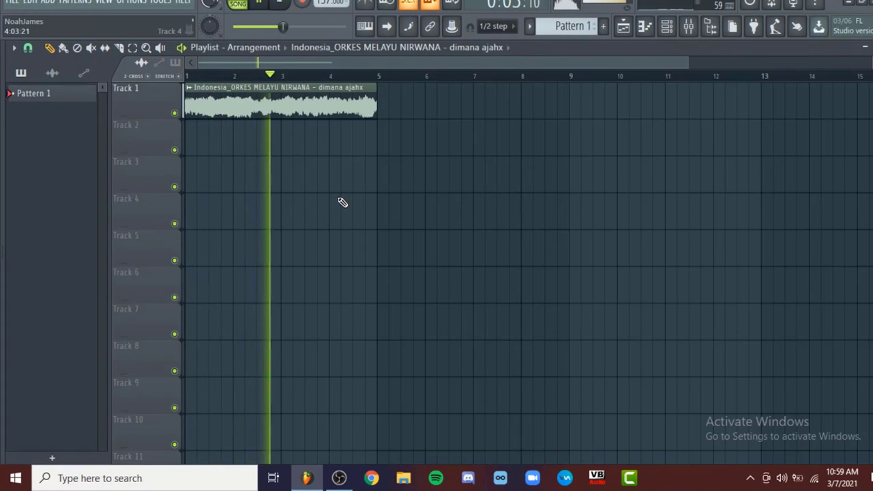
{"action": "double_click", "coordinate": [328, 104]}
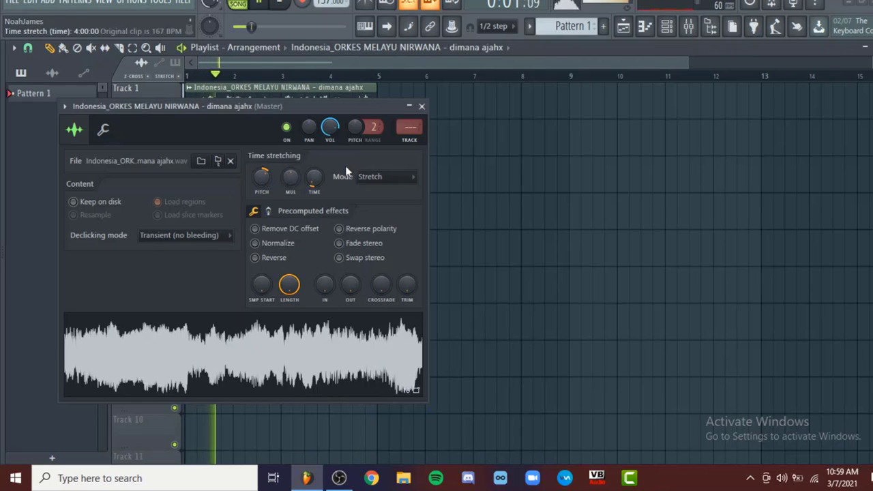
{"action": "left_click", "coordinate": [423, 114]}
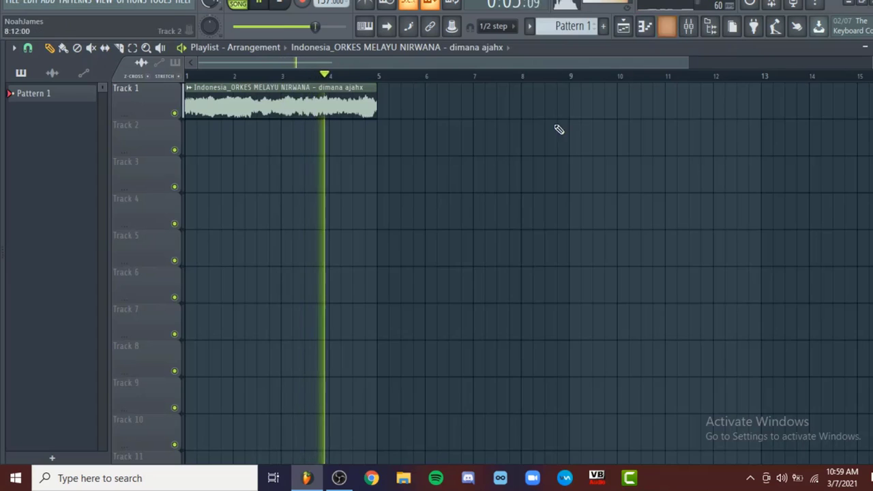
Collapse the Samplets folder in the browser and stop the playback
{"action": "mouse_move", "coordinate": [37, 179]}
{"action": "scroll", "coordinate": [95, 177], "scroll_direction": "up", "scroll_amount": 4}
{"action": "scroll", "coordinate": [96, 182], "scroll_direction": "down", "scroll_amount": 3}
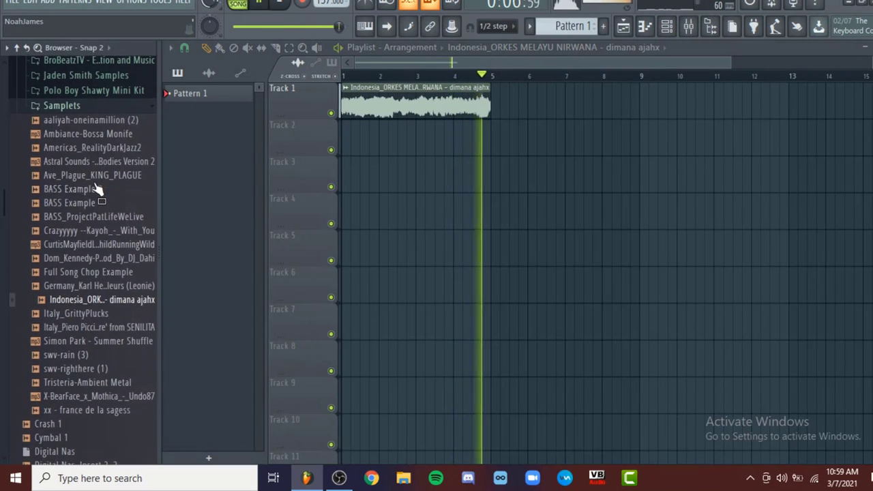
{"action": "left_click", "coordinate": [84, 106]}
{"action": "scroll", "coordinate": [102, 137], "scroll_direction": "up", "scroll_amount": 5}
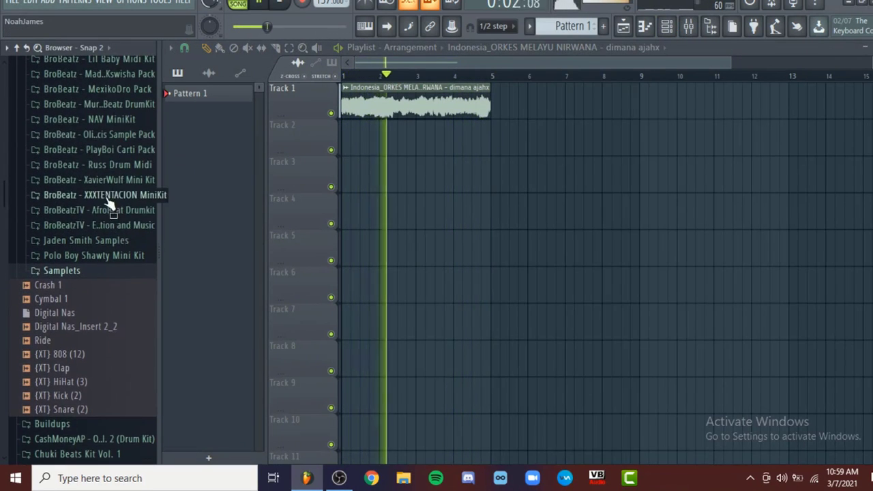
{"action": "key", "text": "space"}
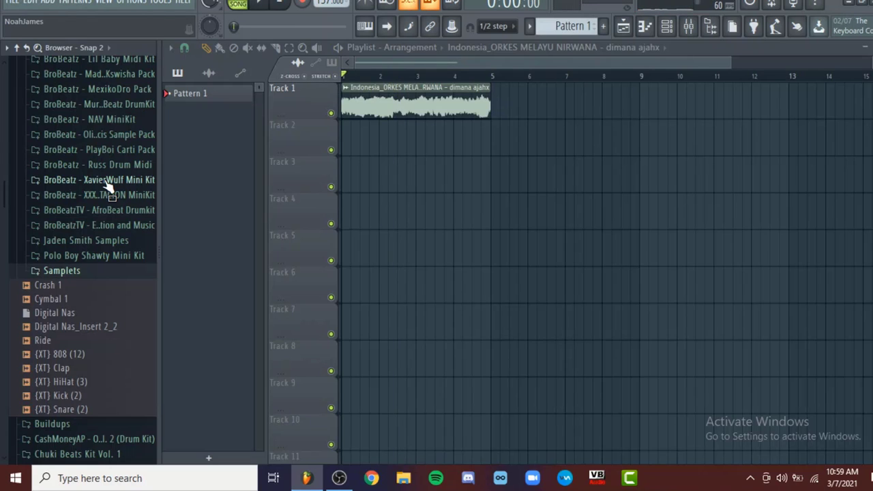
Find the BroBeatz J.Cole Mini Drumkit in the browser and add its {Kick} Cole sample as a new channel
{"action": "scroll", "coordinate": [107, 186], "scroll_direction": "up", "scroll_amount": 3}
{"action": "scroll", "coordinate": [24, 179], "scroll_direction": "up", "scroll_amount": 8}
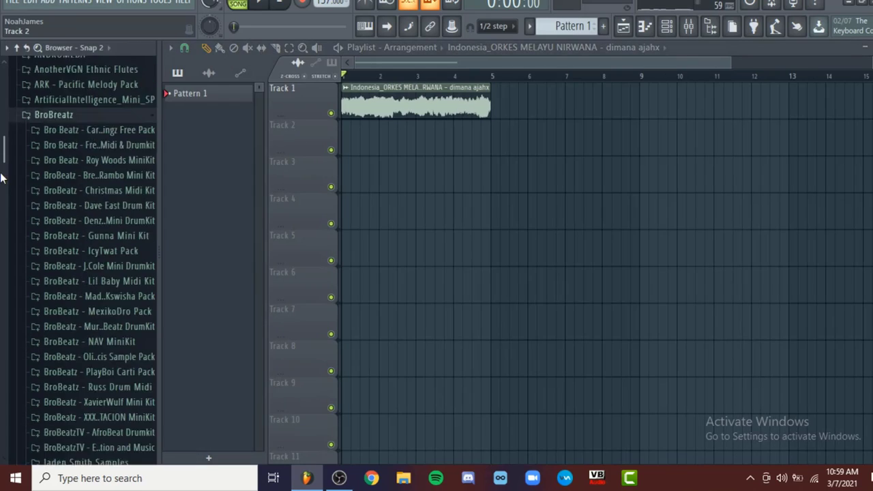
{"action": "scroll", "coordinate": [71, 194], "scroll_direction": "up", "scroll_amount": 5}
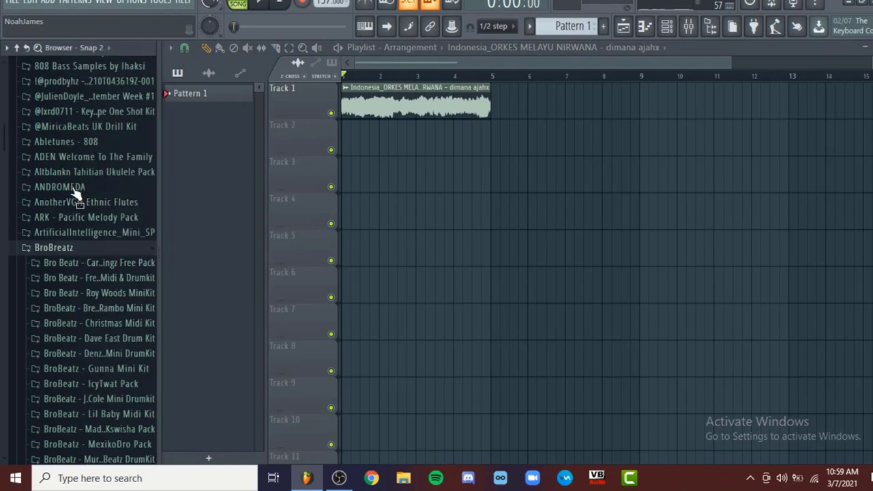
{"action": "scroll", "coordinate": [107, 197], "scroll_direction": "down", "scroll_amount": 10}
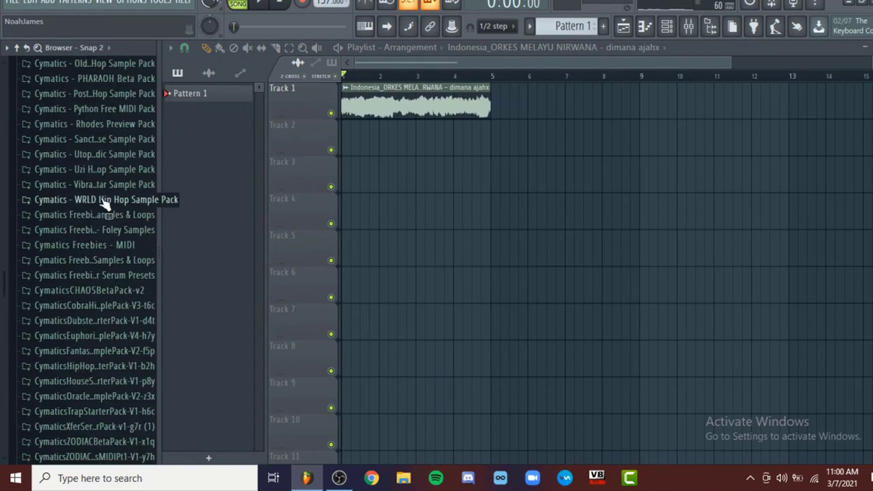
{"action": "left_click", "coordinate": [86, 218]}
{"action": "left_click_drag", "start_coordinate": [85, 260], "coordinate": [328, 164]}
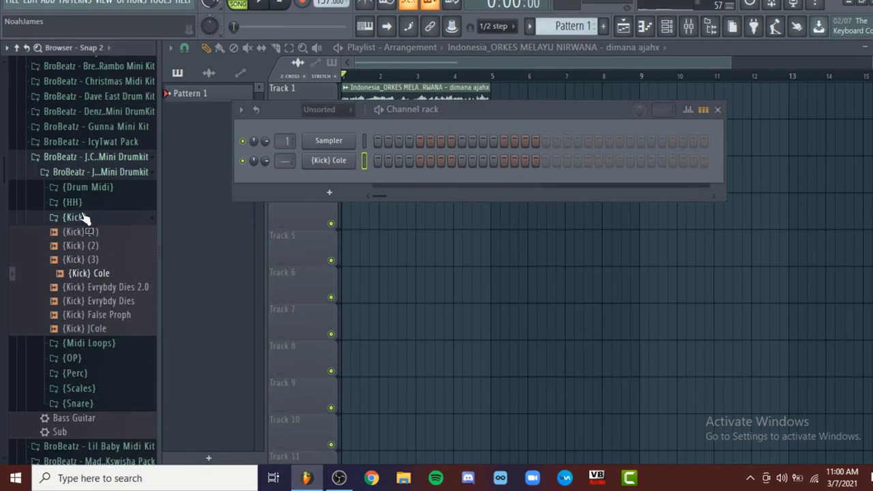
Add the hi-hats {HH} (2) and {HH} (1) and the snare {Snare} (2) from the same drumkit as channels
{"action": "left_click", "coordinate": [74, 203]}
{"action": "left_click_drag", "start_coordinate": [78, 231], "coordinate": [331, 183]}
{"action": "left_click_drag", "start_coordinate": [78, 217], "coordinate": [331, 201]}
{"action": "left_click", "coordinate": [79, 348]}
{"action": "left_click_drag", "start_coordinate": [82, 376], "coordinate": [343, 213]}
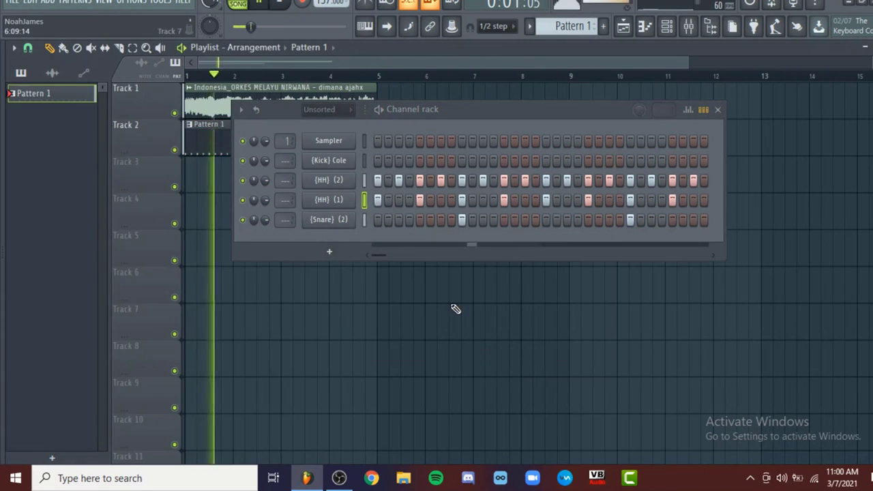
Program kick hits for the {Kick} Cole channel in Pattern 1, starting on the first step
{"action": "left_click", "coordinate": [329, 161]}
{"action": "left_click_drag", "start_coordinate": [348, 144], "coordinate": [347, 126]}
{"action": "left_click", "coordinate": [443, 122]}
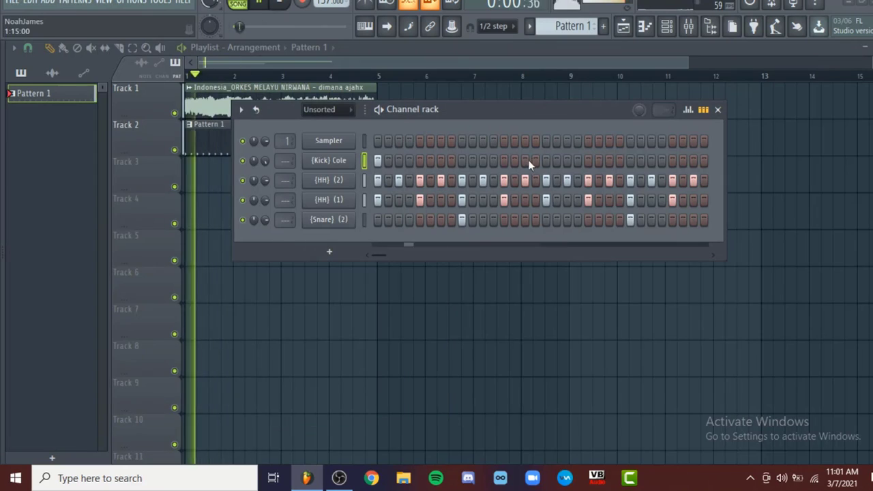
{"action": "left_click", "coordinate": [547, 161]}
{"action": "left_click", "coordinate": [483, 161]}
{"action": "left_click", "coordinate": [567, 221]}
Check the kick, hi-hat and snare levels in the mixer while the beat plays, and stop playback
{"action": "key", "text": "F6"}
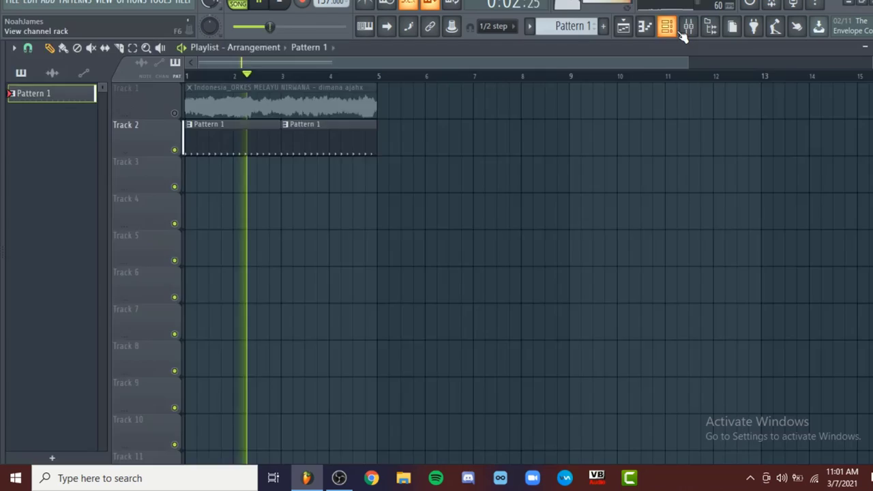
{"action": "left_click", "coordinate": [682, 31]}
{"action": "key", "text": "space"}
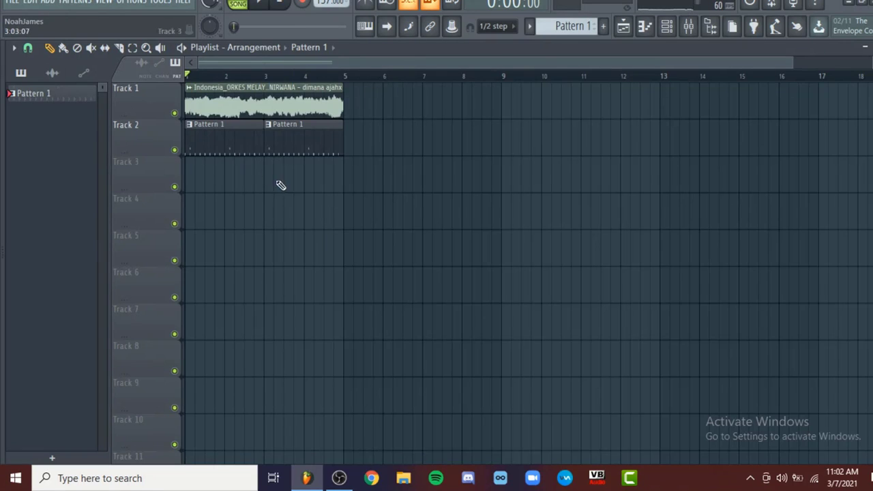
Play the arrangement to hear how the sample sits with the Pattern 1 drums
{"action": "key", "text": "space"}
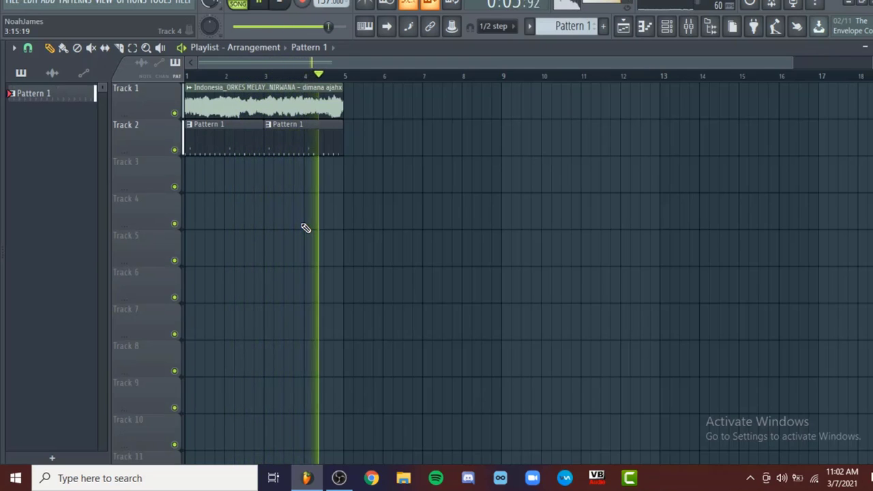
{"action": "key", "text": "space"}
{"action": "scroll", "coordinate": [294, 229], "scroll_direction": "up", "scroll_amount": 3}
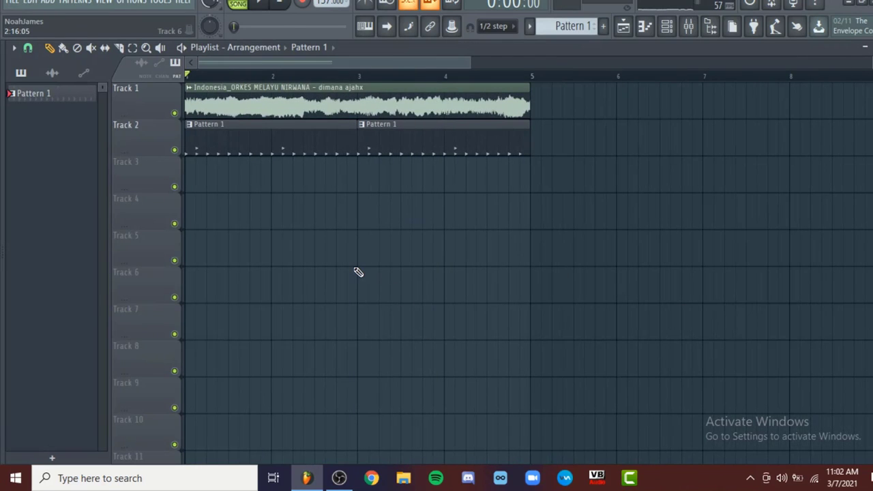
{"action": "scroll", "coordinate": [470, 269], "scroll_direction": "down", "scroll_amount": 2}
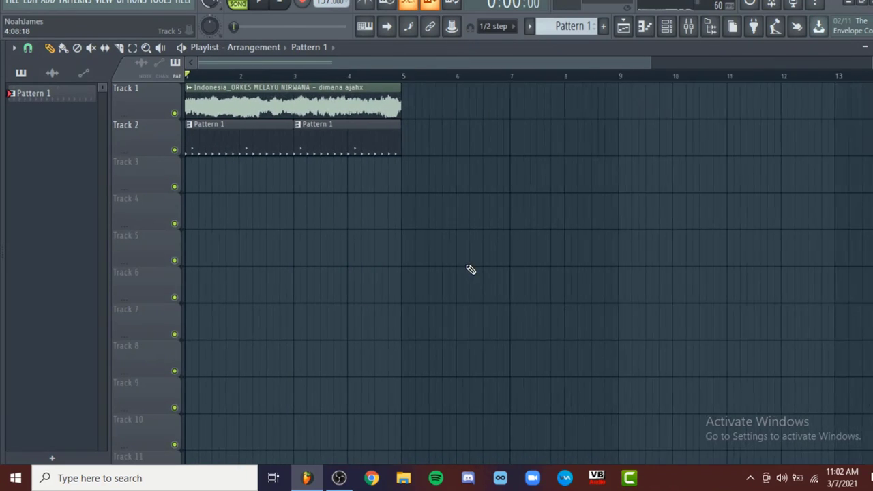
{"action": "key", "text": "space"}
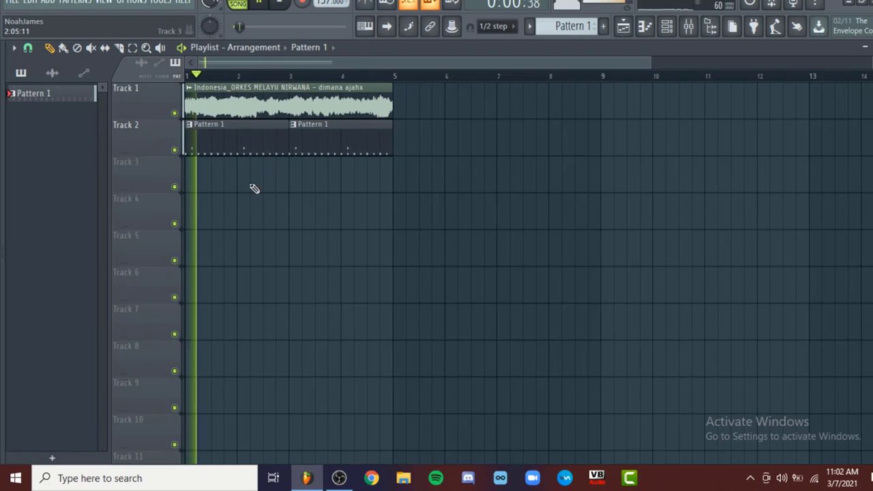
{"action": "key", "text": "space"}
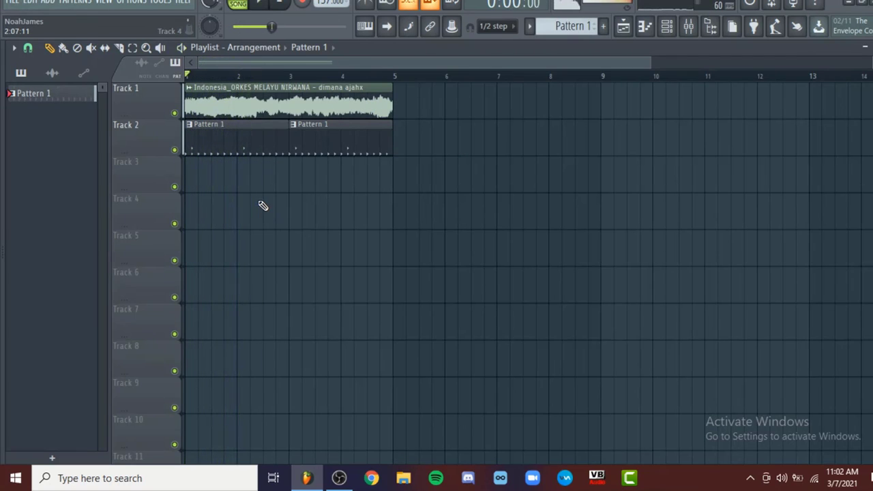
Load the Indonesian sample clip into a new Fruity Slicer channel from its channel settings
{"action": "double_click", "coordinate": [280, 102]}
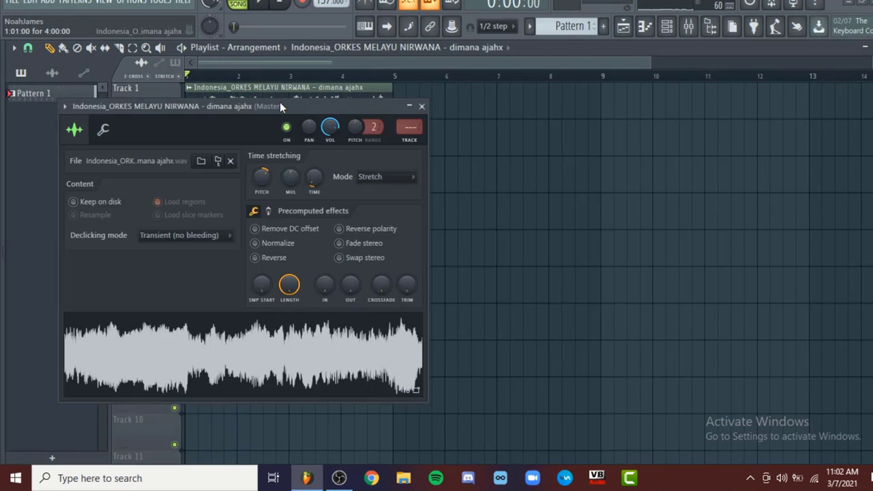
{"action": "left_click", "coordinate": [421, 108]}
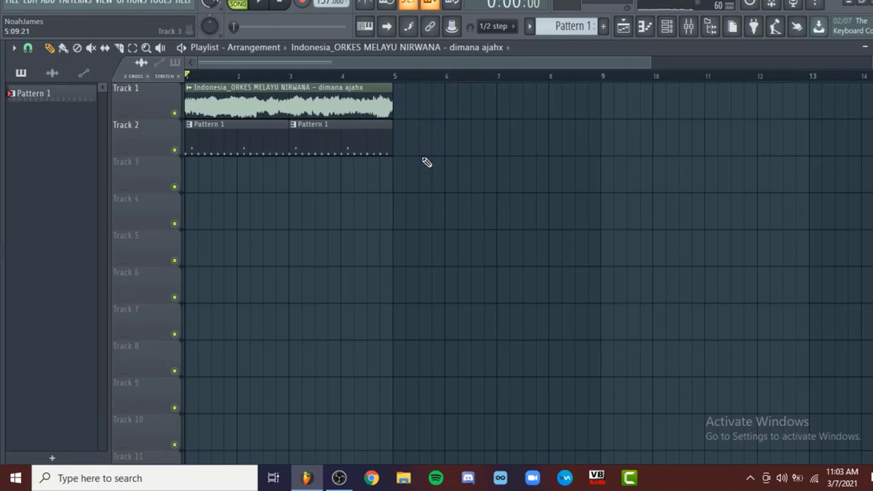
{"action": "double_click", "coordinate": [319, 101]}
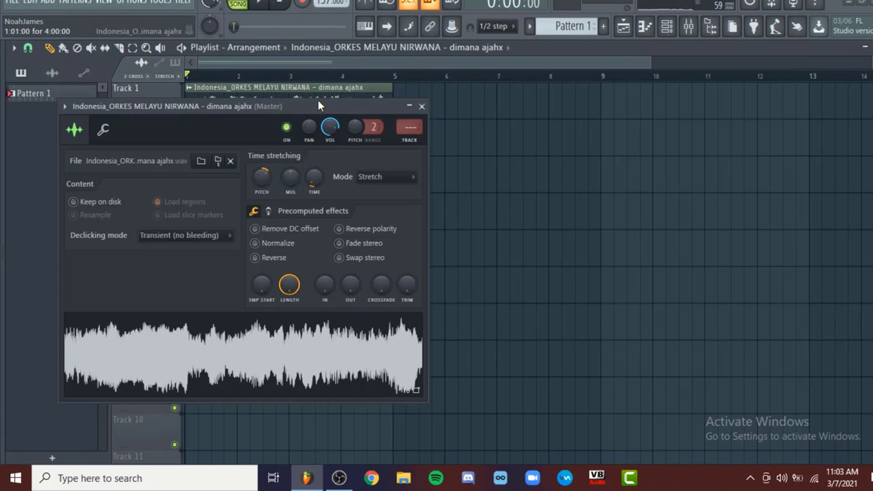
{"action": "right_click", "coordinate": [330, 362]}
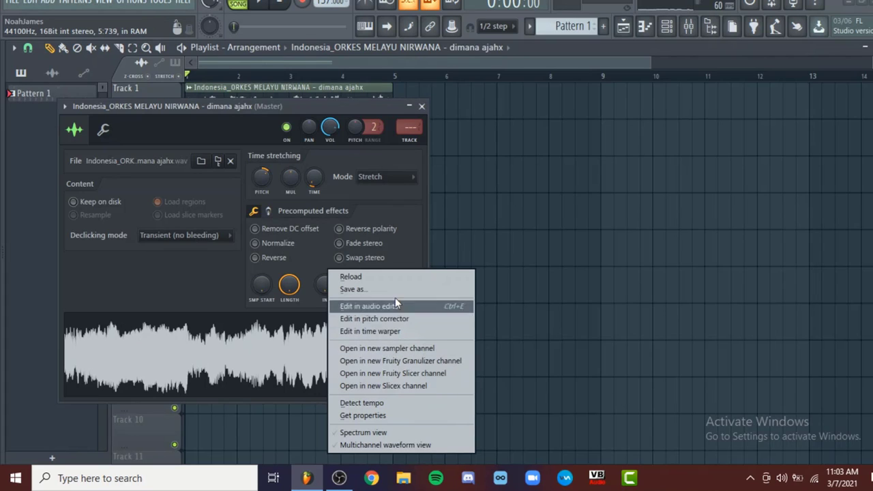
{"action": "left_click", "coordinate": [396, 374]}
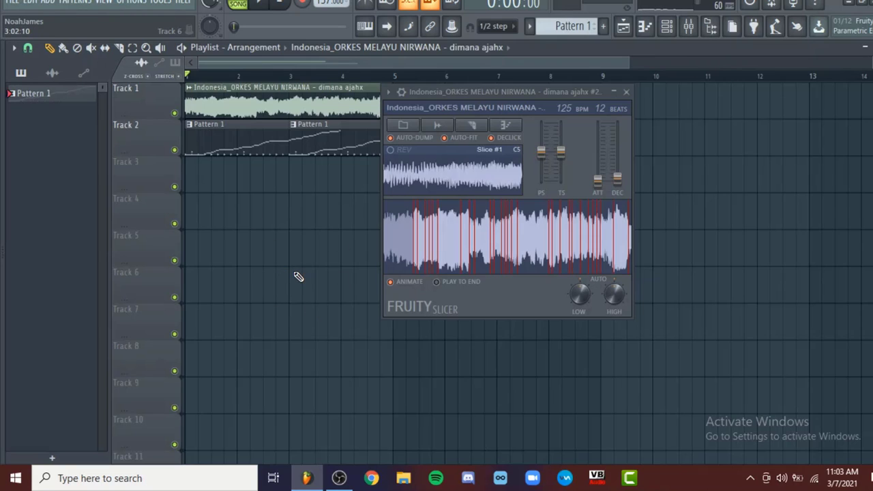
Try Beat slicing on the sample in Fruity Slicer, settle on 1/2 beat slices and audition the slicing
{"action": "left_click", "coordinate": [474, 128]}
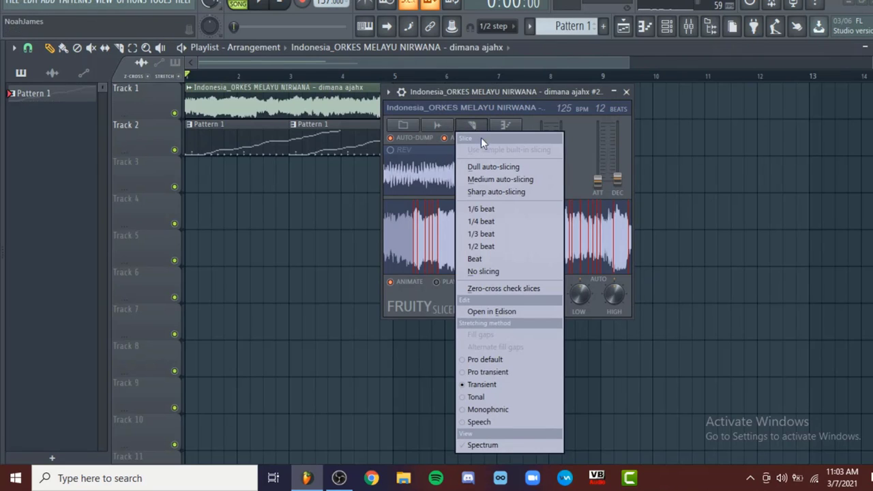
{"action": "left_click", "coordinate": [485, 258]}
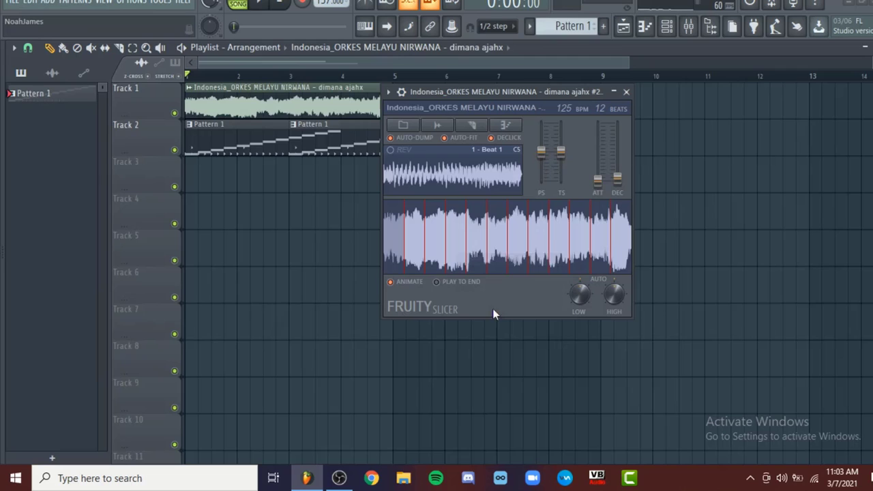
{"action": "left_click", "coordinate": [469, 131]}
{"action": "left_click", "coordinate": [484, 247]}
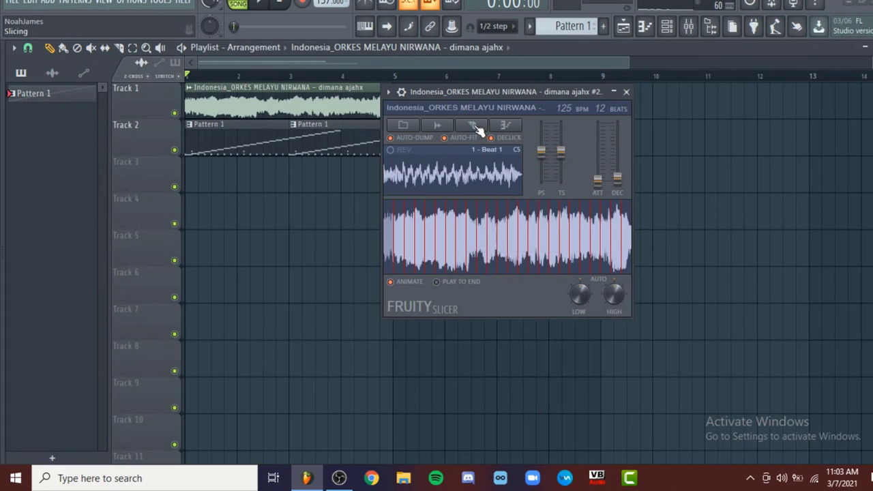
{"action": "left_click", "coordinate": [476, 128]}
{"action": "left_click", "coordinate": [485, 247]}
{"action": "key", "text": "z"}
{"action": "key", "text": "z"}
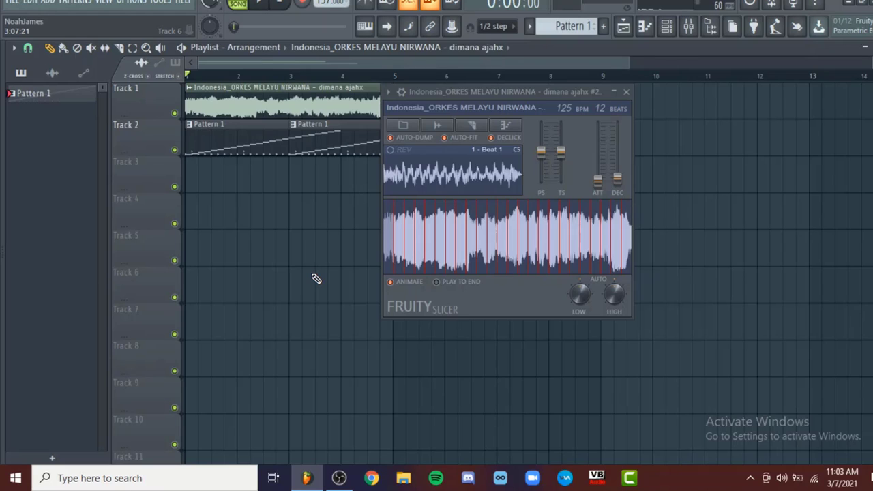
Move the slicer channel's notes out of Pattern 1 into a new Pattern 2
{"action": "double_click", "coordinate": [290, 155]}
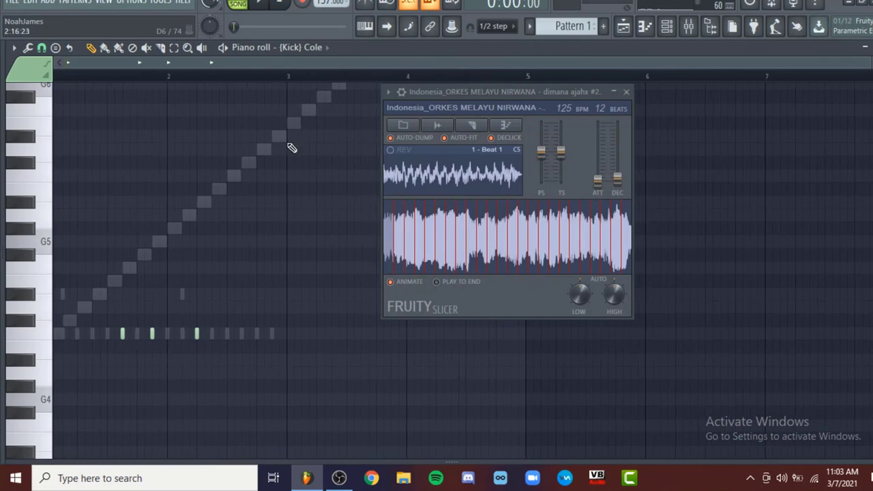
{"action": "left_click", "coordinate": [312, 48]}
{"action": "left_click", "coordinate": [310, 173]}
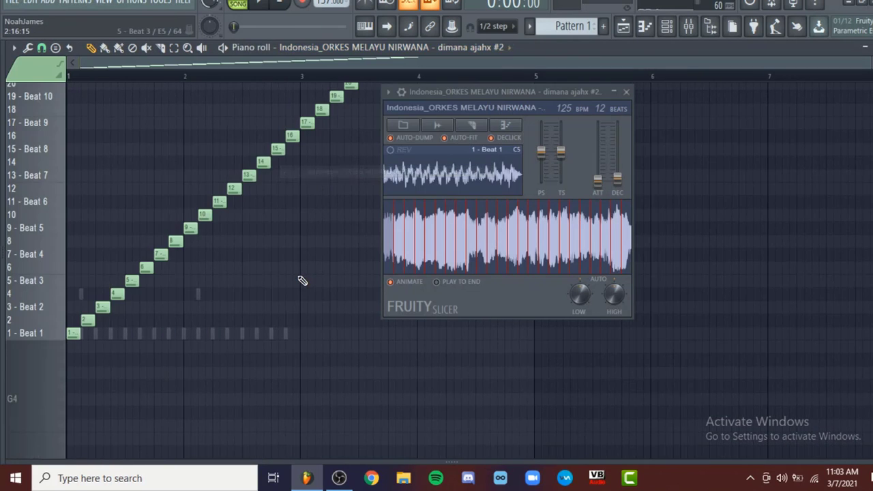
{"action": "key", "text": "ctrl+x"}
{"action": "left_click", "coordinate": [603, 26]}
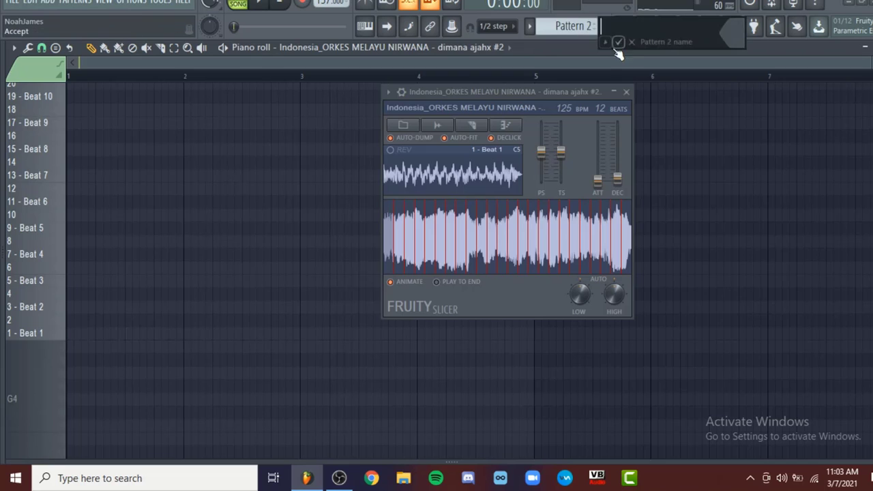
{"action": "left_click", "coordinate": [619, 41]}
{"action": "key", "text": "ctrl+v"}
{"action": "key", "text": "ctrl+d"}
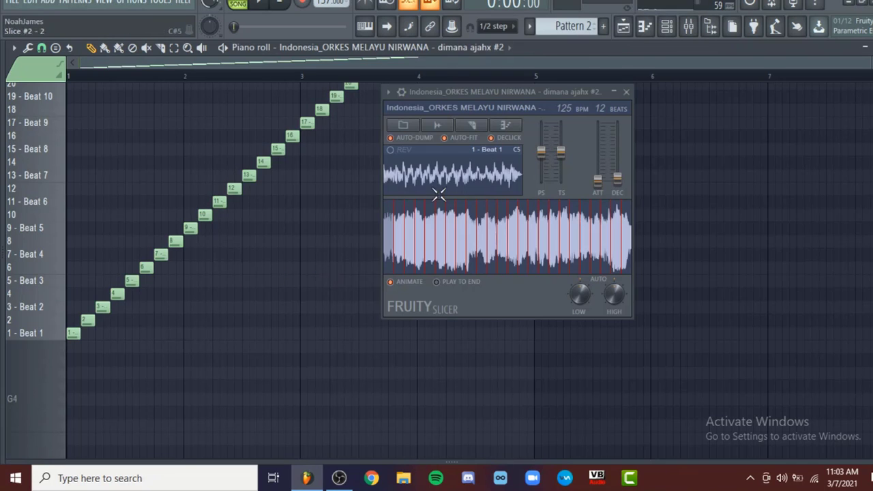
Place Pattern 2 at the start of Track 3, delete the original sample clip from Track 1 and play the arrangement
{"action": "left_click", "coordinate": [625, 30]}
{"action": "left_click", "coordinate": [628, 90]}
{"action": "left_click_drag", "start_coordinate": [431, 180], "coordinate": [193, 178]}
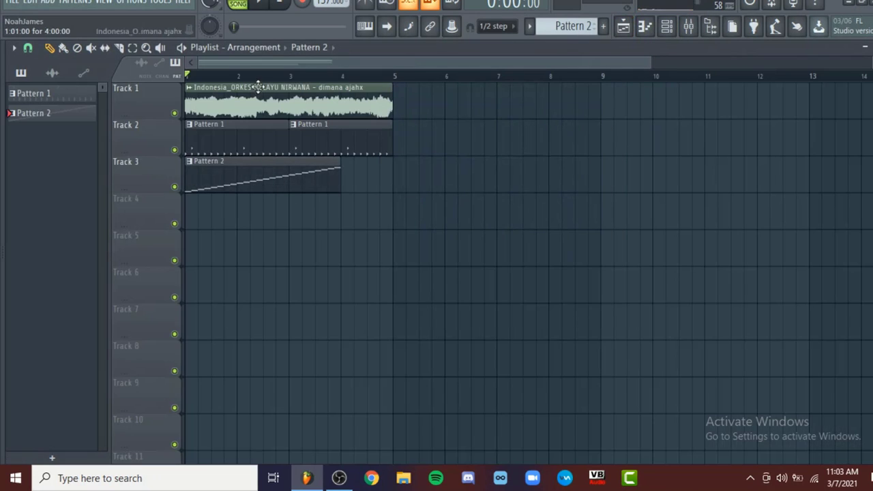
{"action": "right_click", "coordinate": [194, 110]}
{"action": "key", "text": "space"}
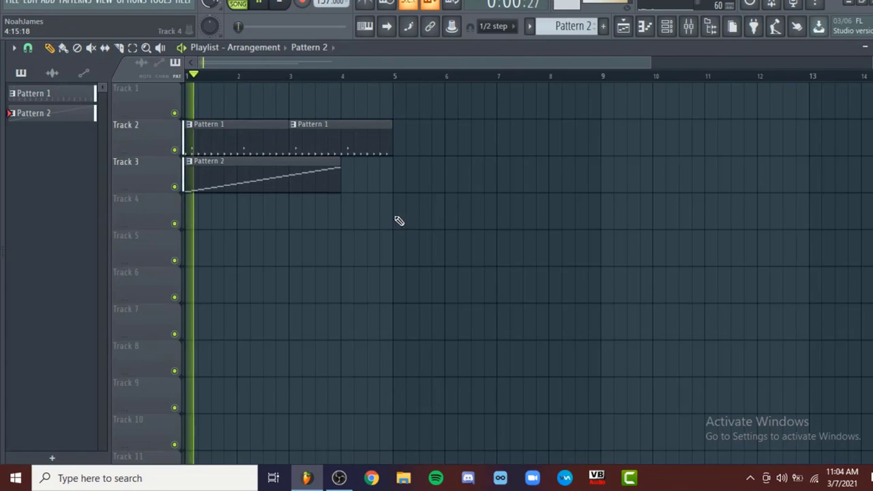
Open Pattern 2's slice notes in the piano roll and check the slicer channel in the channel rack
{"action": "double_click", "coordinate": [267, 181]}
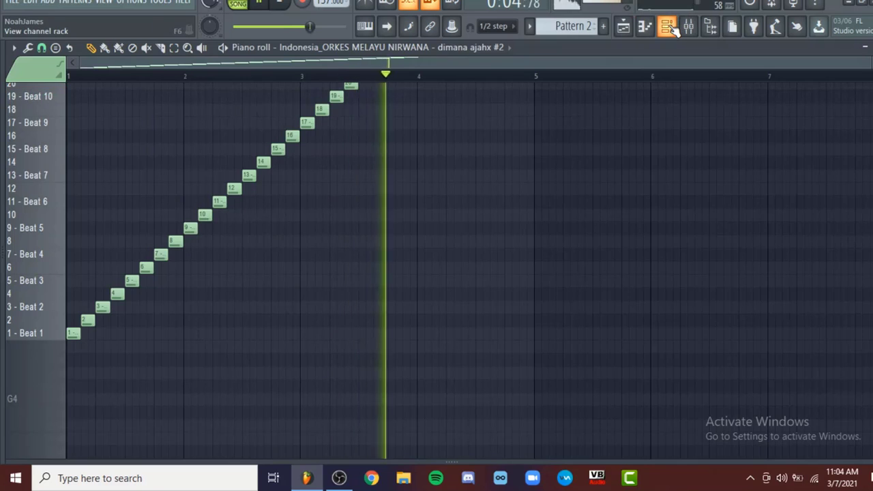
{"action": "left_click", "coordinate": [668, 26]}
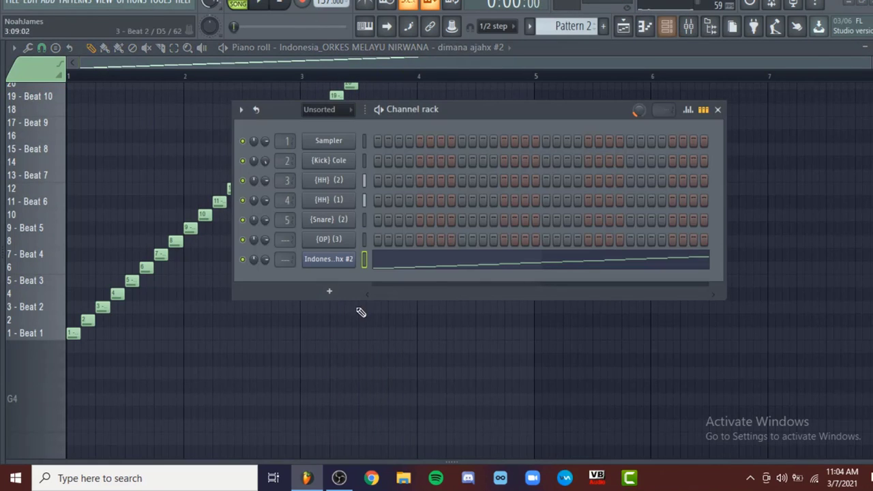
{"action": "left_click", "coordinate": [351, 259]}
{"action": "left_click", "coordinate": [351, 259]}
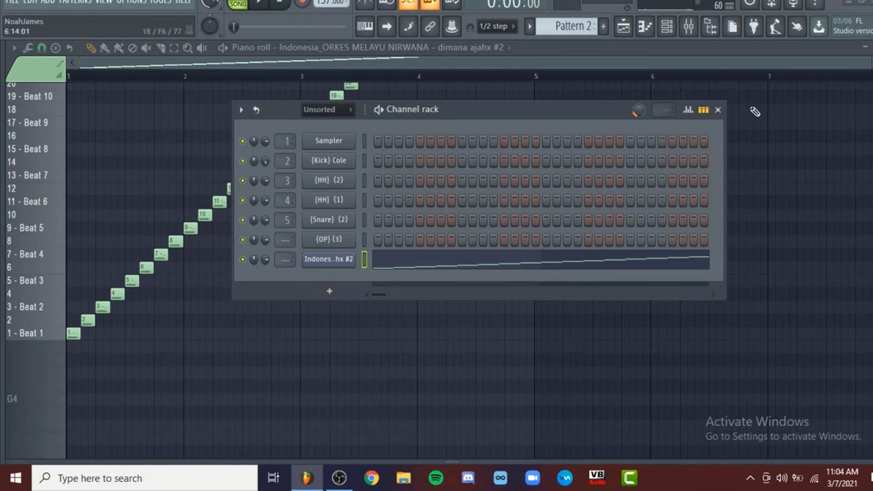
{"action": "left_click", "coordinate": [719, 110]}
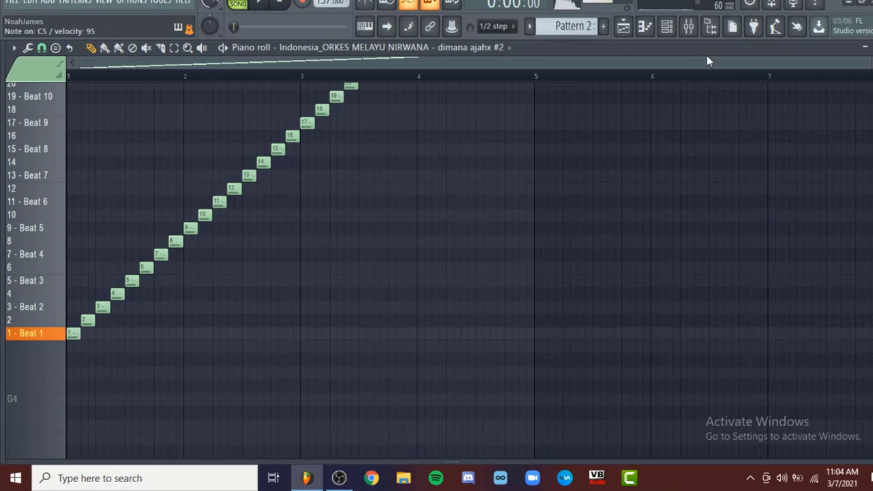
Re-slice the sample into whole-beat slices in Fruity Slicer, and close the slicer and channel rack
{"action": "left_click", "coordinate": [667, 26]}
{"action": "left_click", "coordinate": [329, 260]}
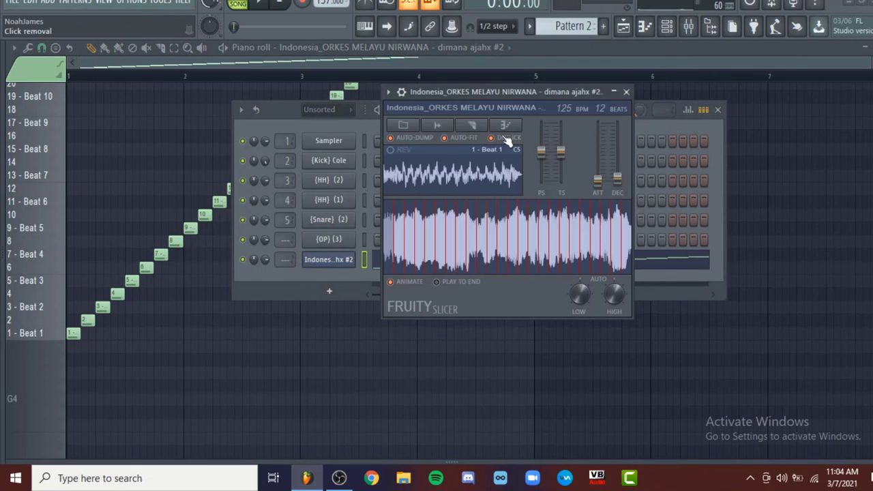
{"action": "left_click", "coordinate": [476, 129]}
{"action": "left_click", "coordinate": [474, 260]}
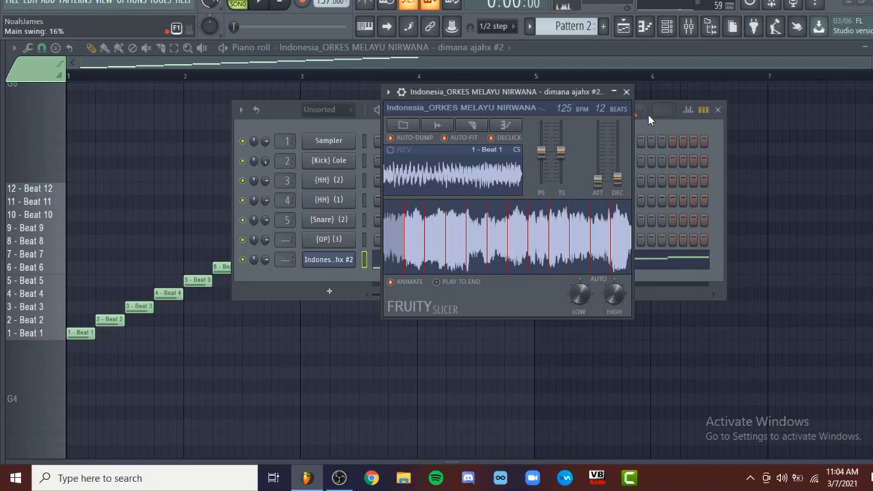
{"action": "left_click", "coordinate": [626, 92]}
{"action": "left_click", "coordinate": [717, 109]}
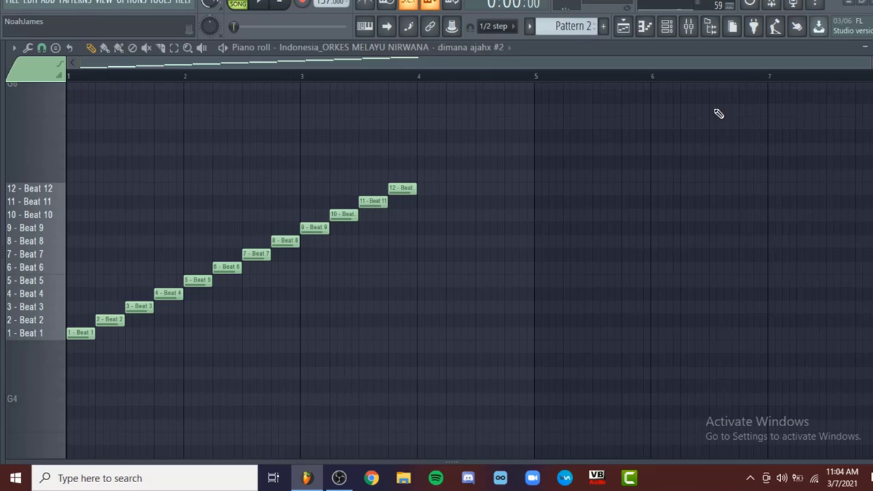
Clear the dumped slice notes from Pattern 2's piano roll
{"action": "left_click", "coordinate": [718, 188]}
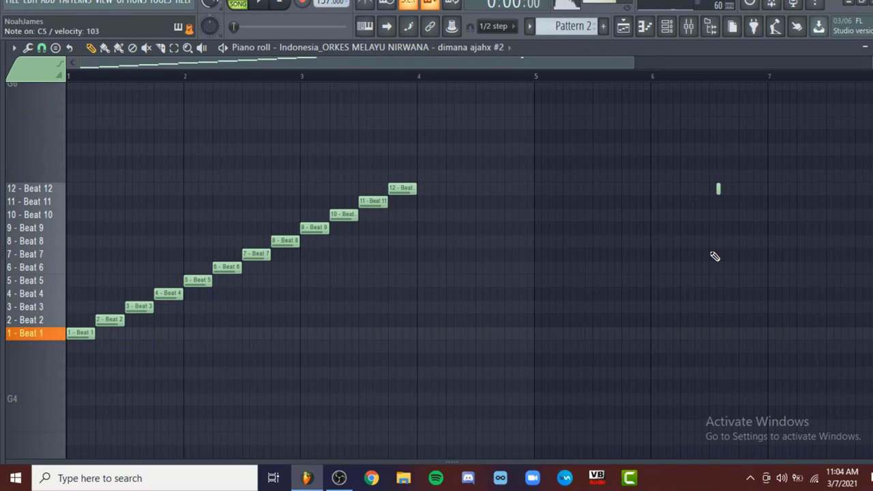
{"action": "right_click", "coordinate": [718, 188]}
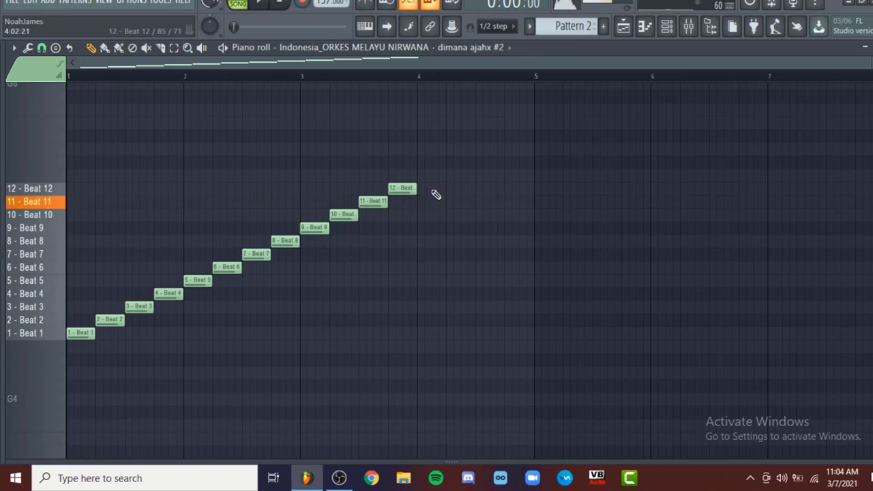
{"action": "right_click", "coordinate": [407, 191]}
{"action": "right_click", "coordinate": [198, 281]}
{"action": "right_click", "coordinate": [80, 333]}
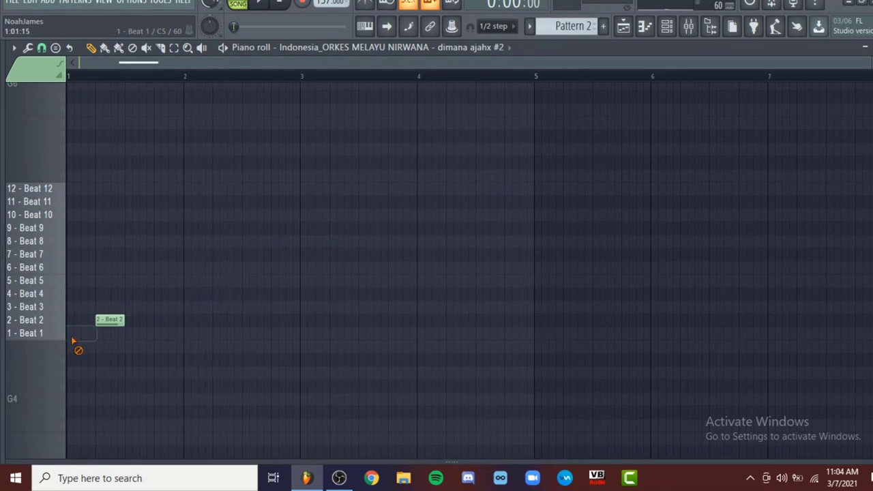
{"action": "right_click", "coordinate": [109, 321]}
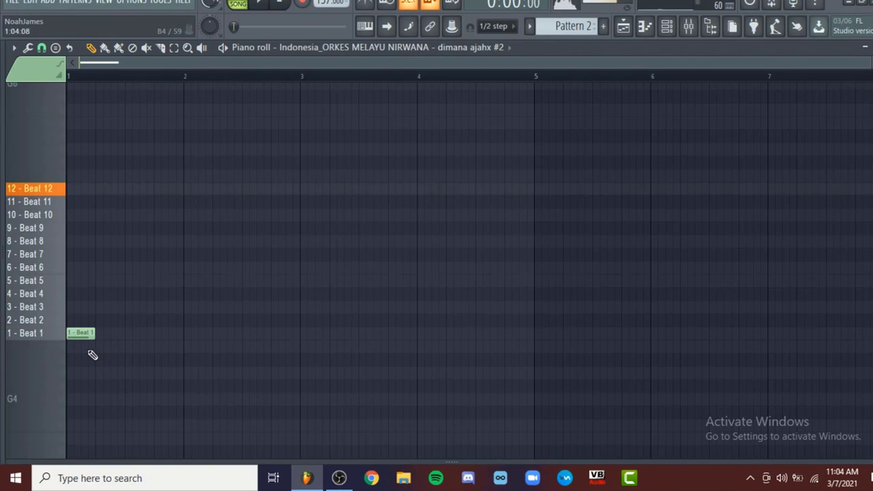
Place one-beat notes for slices Beat 5 and Beat 12 directly after Beat 1 in bar 1, and play them
{"action": "left_click", "coordinate": [95, 281]}
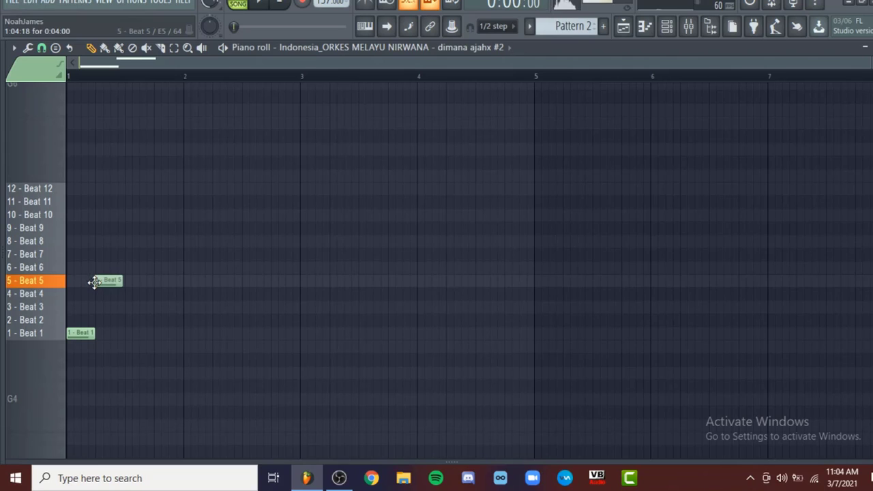
{"action": "left_click", "coordinate": [131, 190]}
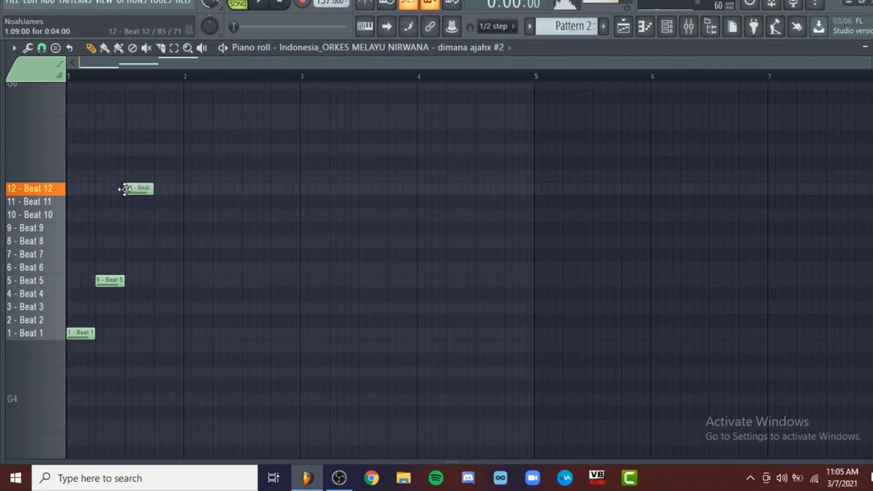
{"action": "key", "text": "space"}
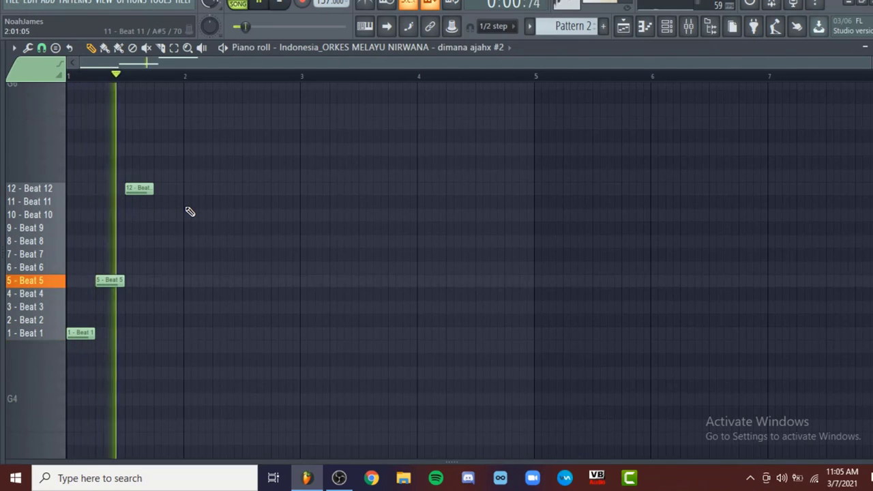
{"action": "key", "text": "space"}
Play the three slices and add a Beat 11 note on the last beat of bar 1
{"action": "scroll", "coordinate": [78, 195], "scroll_direction": "up", "scroll_amount": 3}
{"action": "scroll", "coordinate": [349, 245], "scroll_direction": "up", "scroll_amount": 2}
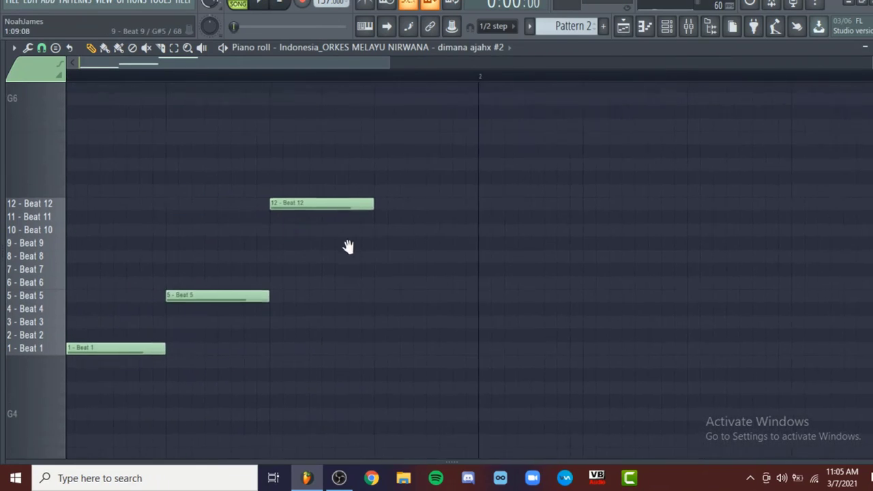
{"action": "key", "text": "space"}
{"action": "mouse_move", "coordinate": [380, 209]}
{"action": "left_mouse_down"}
{"action": "mouse_move", "coordinate": [487, 208]}
{"action": "mouse_move", "coordinate": [373, 209]}
{"action": "left_mouse_up"}
{"action": "key", "text": "space"}
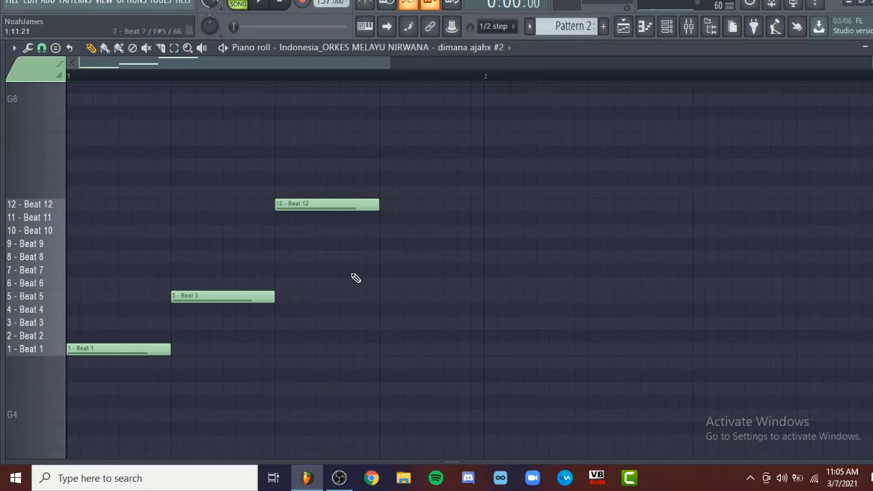
{"action": "scroll", "coordinate": [355, 278], "scroll_direction": "down", "scroll_amount": 1}
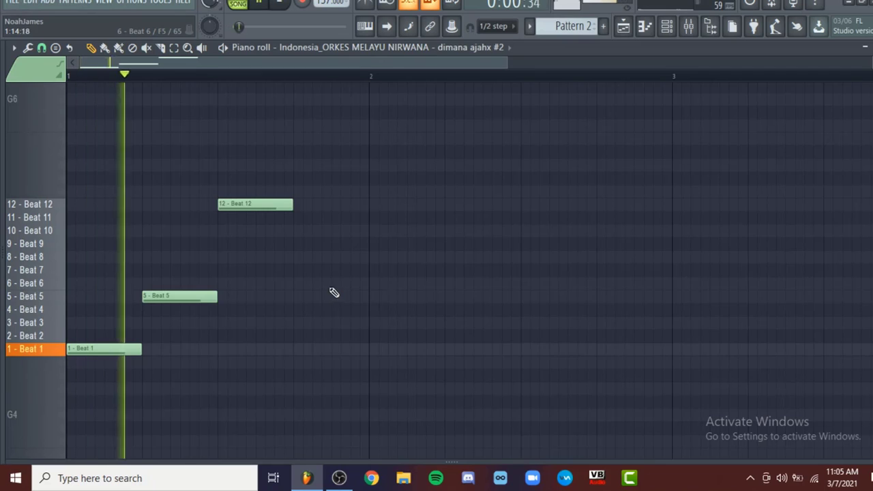
{"action": "left_click", "coordinate": [294, 219]}
{"action": "key", "text": "space"}
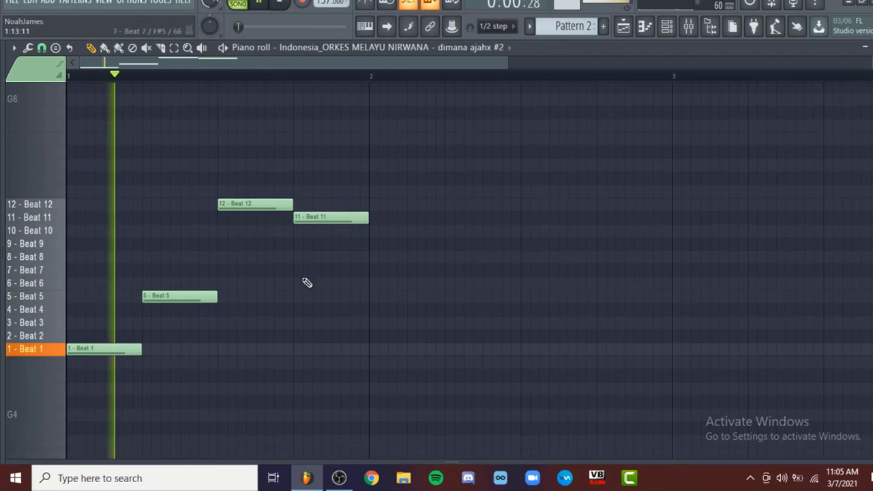
Duplicate the four slice notes of bar 1 into bar 2 and play both bars
{"action": "scroll", "coordinate": [314, 287], "scroll_direction": "down", "scroll_amount": 3}
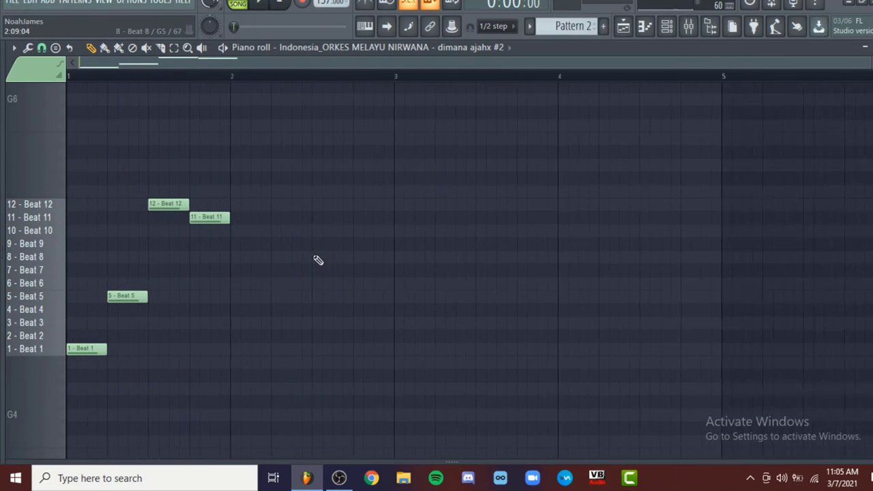
{"action": "left_click_drag", "start_coordinate": [257, 175], "coordinate": [70, 380]}
{"action": "key", "text": "ctrl+b"}
{"action": "key", "text": "space"}
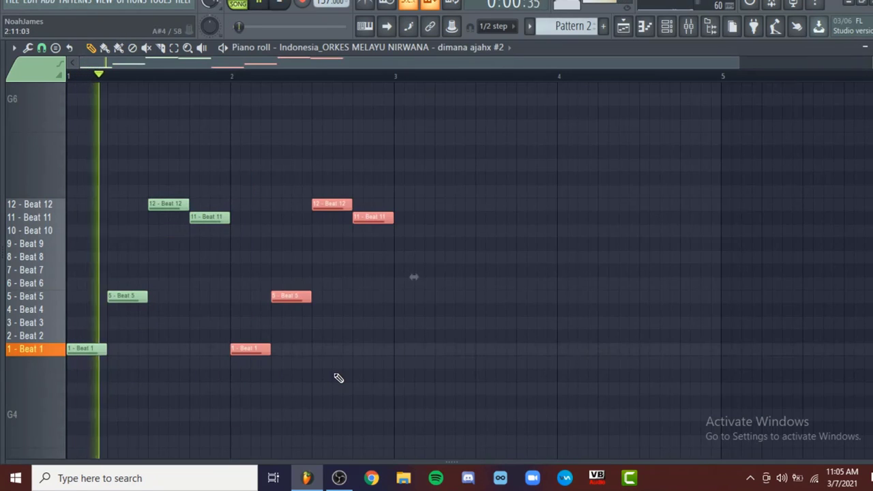
{"action": "key", "text": "ctrl+d"}
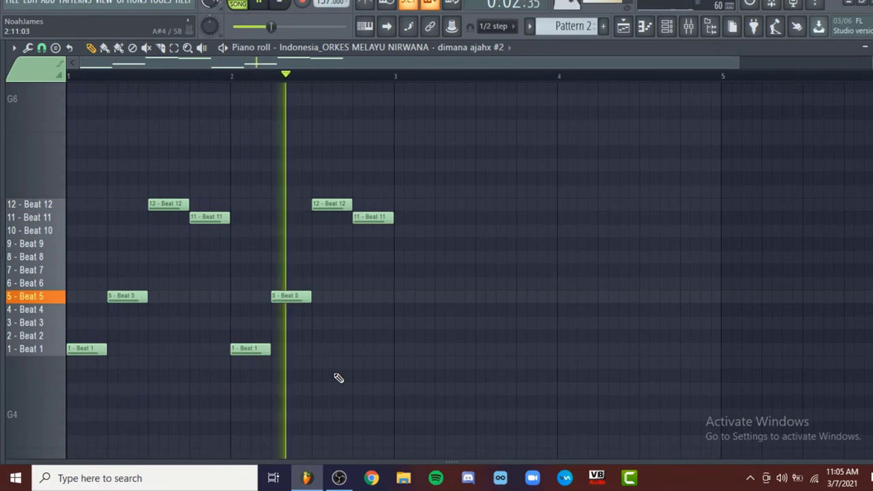
{"action": "key", "text": "space"}
Delete the four duplicated slice notes from bar 2
{"action": "right_click", "coordinate": [323, 217]}
{"action": "right_click", "coordinate": [294, 203]}
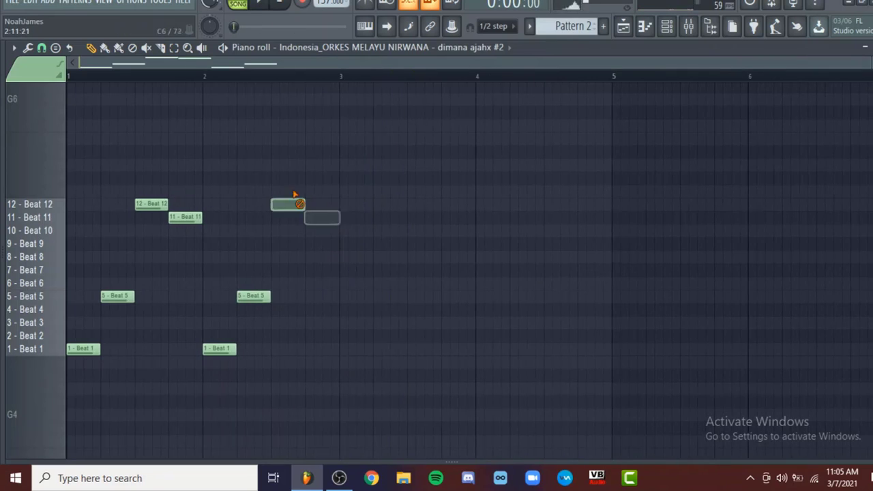
{"action": "right_click", "coordinate": [253, 297]}
{"action": "right_click", "coordinate": [214, 354]}
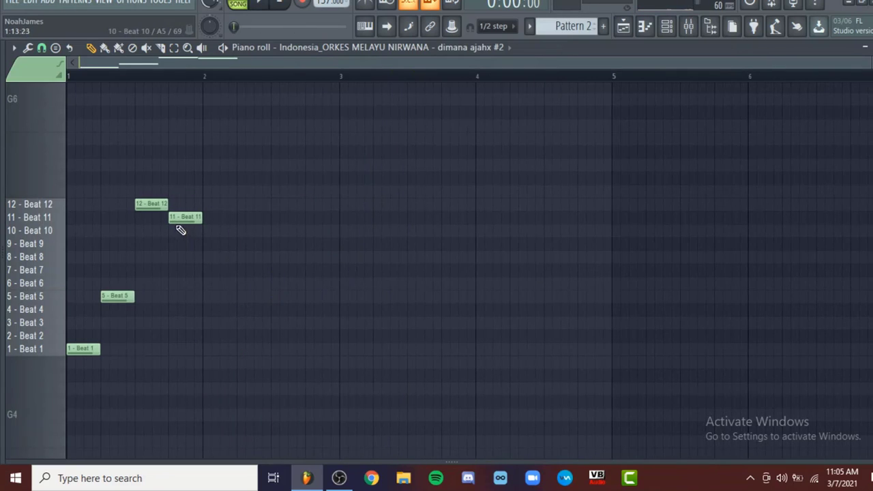
Audition the Beat 1, 5, 12 and 11 slice sequence in bar 1 several times
{"action": "key", "text": "space"}
{"action": "scroll", "coordinate": [95, 297], "scroll_direction": "up", "scroll_amount": 4}
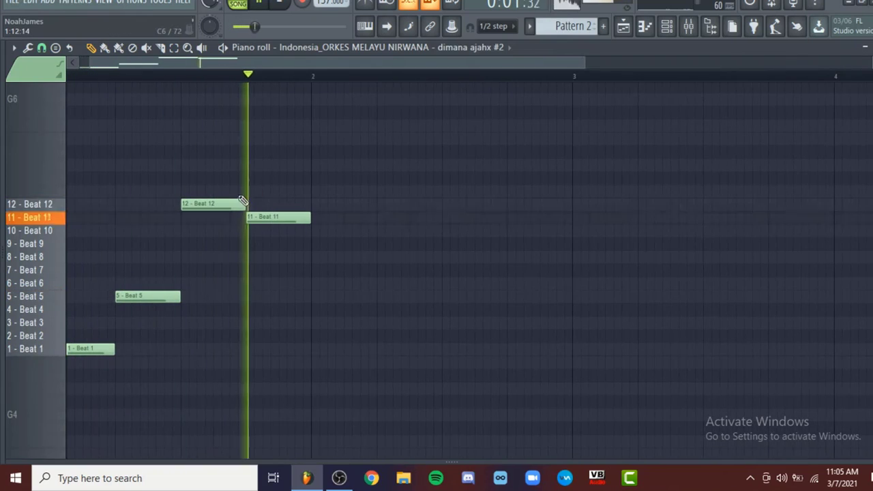
{"action": "key", "text": "space"}
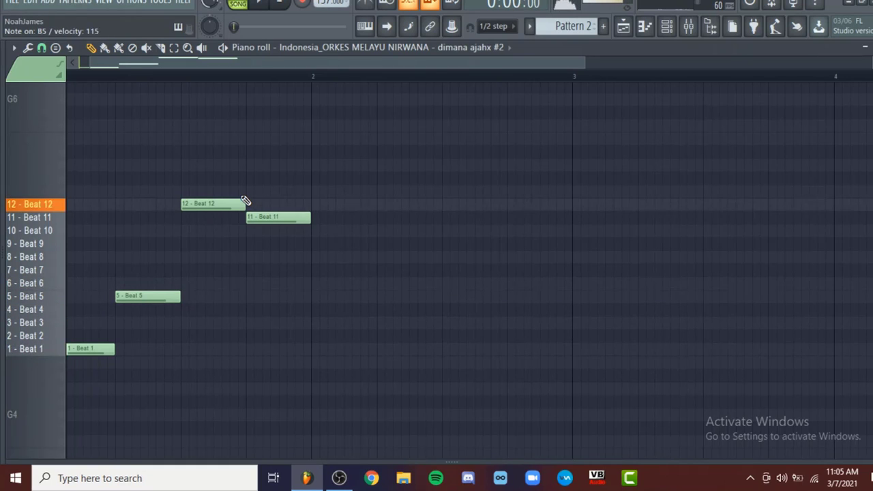
{"action": "left_click_drag", "start_coordinate": [348, 299], "coordinate": [420, 274]}
{"action": "key", "text": "space"}
{"action": "key", "text": "space"}
{"action": "key", "text": "space"}
{"action": "key", "text": "space"}
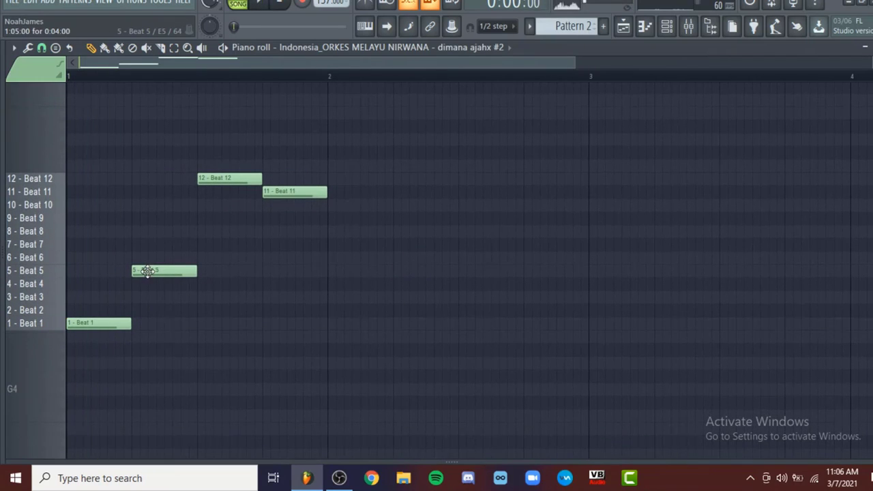
Change the Beat 5 note to Beat 6 at half a beat, place a shortened Beat 12 right after it, and play
{"action": "left_click_drag", "start_coordinate": [150, 270], "coordinate": [146, 256]}
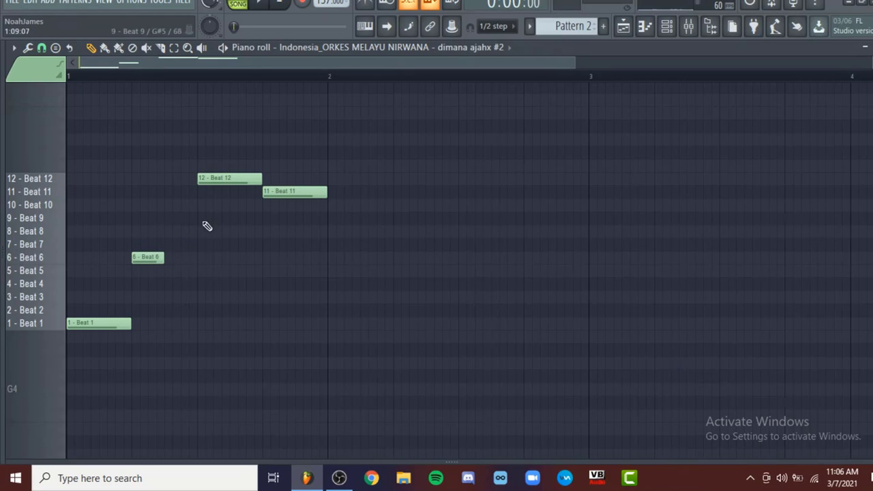
{"action": "mouse_move", "coordinate": [221, 179]}
{"action": "left_mouse_down"}
{"action": "mouse_move", "coordinate": [180, 178]}
{"action": "mouse_move", "coordinate": [205, 179]}
{"action": "left_mouse_up"}
{"action": "key", "text": "space"}
Move the Beat 11 note to the third beat of bar 1 and add a Beat 12 note after it, extended to the bar's end
{"action": "key", "text": "space"}
{"action": "key", "text": "space"}
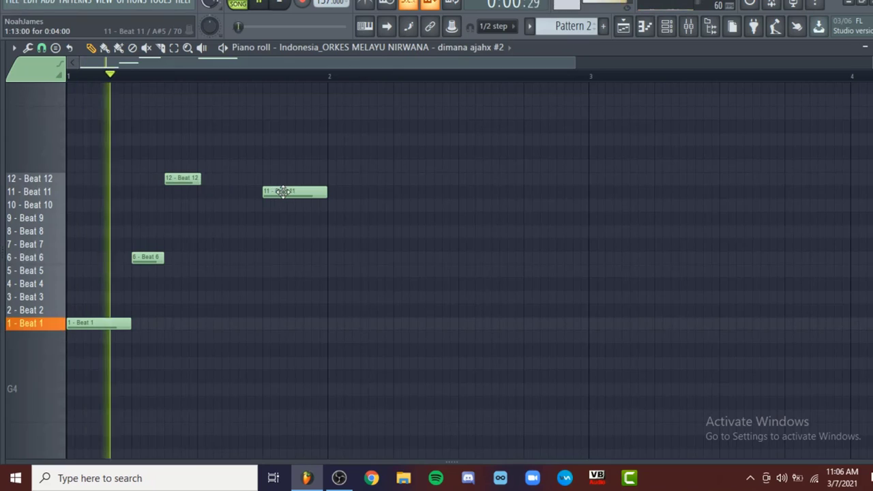
{"action": "left_click_drag", "start_coordinate": [276, 191], "coordinate": [211, 191]}
{"action": "key", "text": "space"}
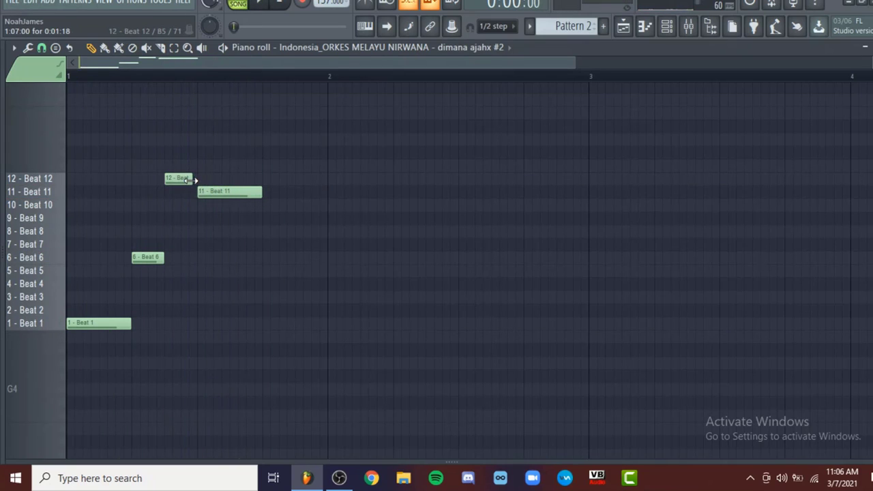
{"action": "mouse_move", "coordinate": [267, 218]}
{"action": "left_mouse_down"}
{"action": "mouse_move", "coordinate": [264, 316]}
{"action": "mouse_move", "coordinate": [262, 174]}
{"action": "left_mouse_up"}
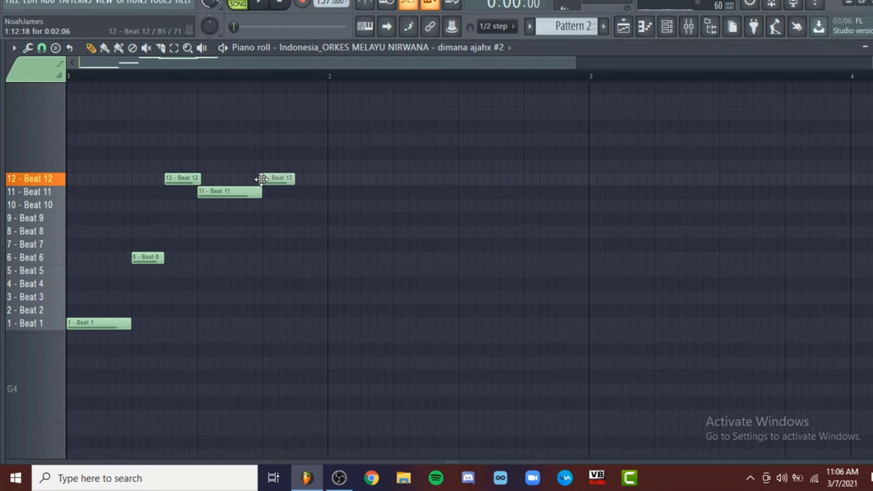
{"action": "key", "text": "space"}
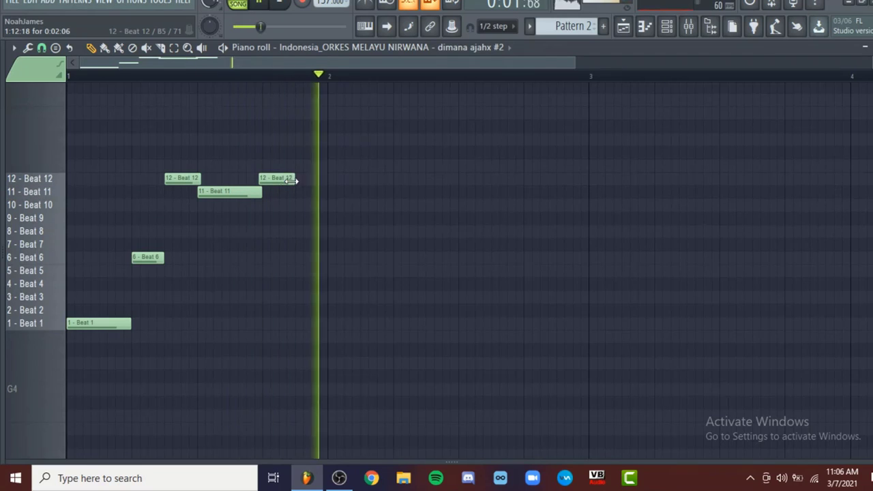
{"action": "left_click_drag", "start_coordinate": [291, 179], "coordinate": [329, 178]}
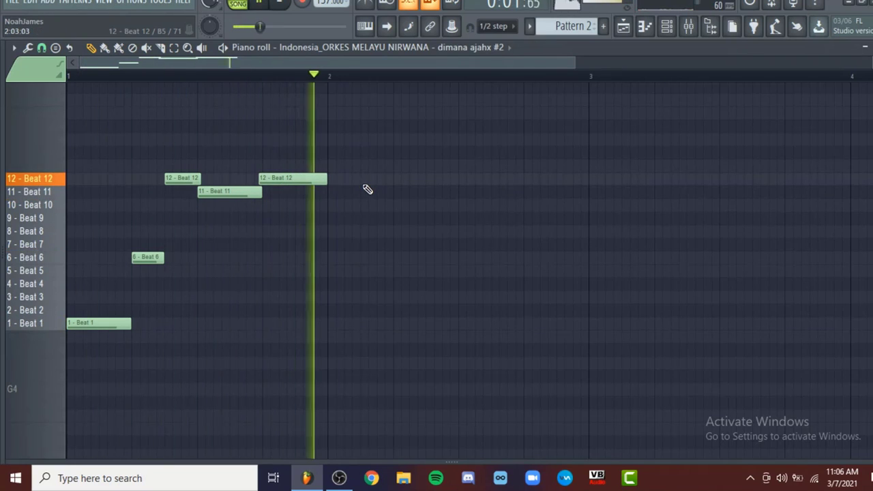
{"action": "key", "text": "space"}
Duplicate the five slice notes of bar 1 into bar 2 and play the result
{"action": "key", "text": "ctrl+b"}
{"action": "key", "text": "space"}
{"action": "key", "text": "ctrl+d"}
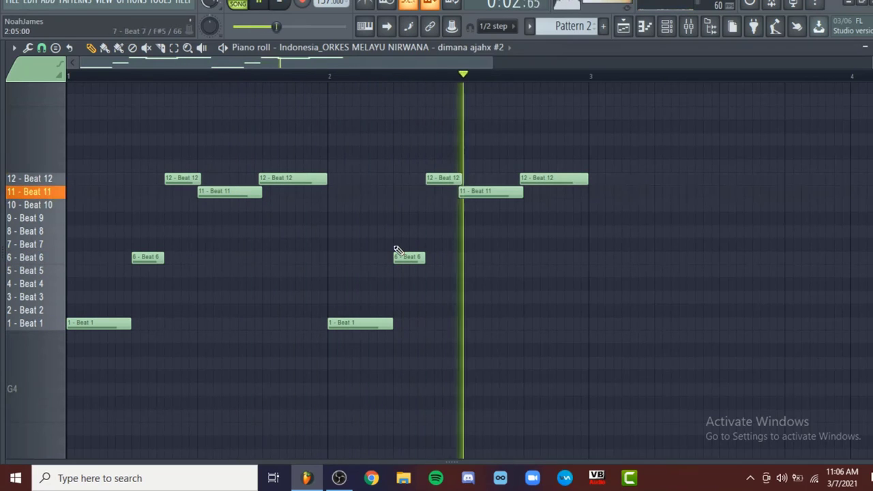
{"action": "key", "text": "space"}
Change the Beat 6 note in bar 2 to Beat 4 and play it
{"action": "left_click_drag", "start_coordinate": [412, 249], "coordinate": [415, 289]}
{"action": "key", "text": "space"}
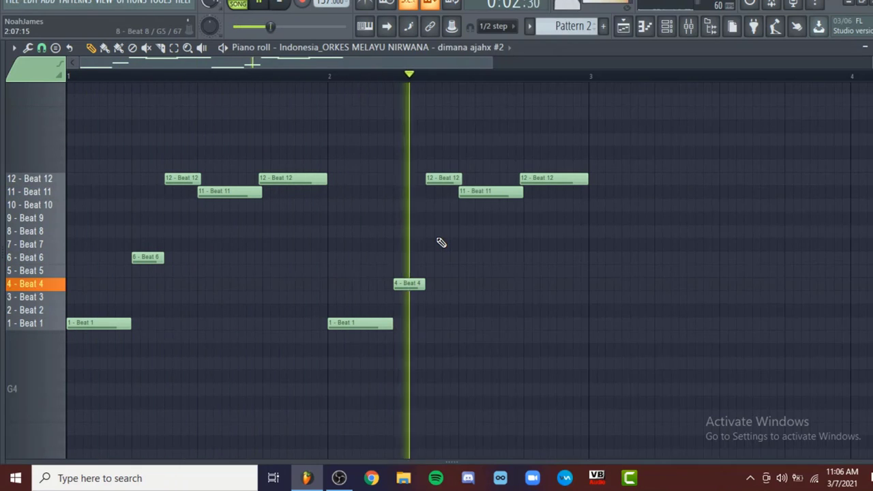
{"action": "key", "text": "space"}
Change the last note of bar 2 to Beat 8, trim it to the bar's end and listen
{"action": "left_click_drag", "start_coordinate": [549, 182], "coordinate": [553, 241]}
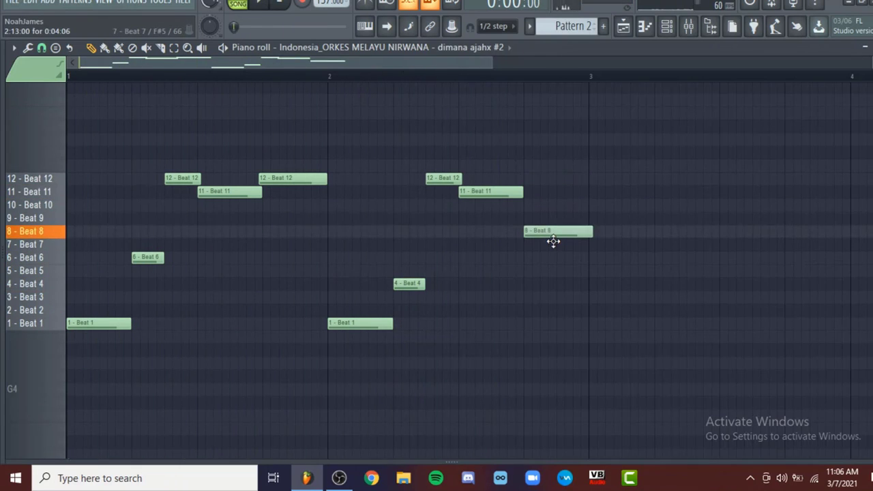
{"action": "key", "text": "space"}
{"action": "scroll", "coordinate": [549, 286], "scroll_direction": "down", "scroll_amount": 2}
{"action": "scroll", "coordinate": [501, 250], "scroll_direction": "up", "scroll_amount": 5}
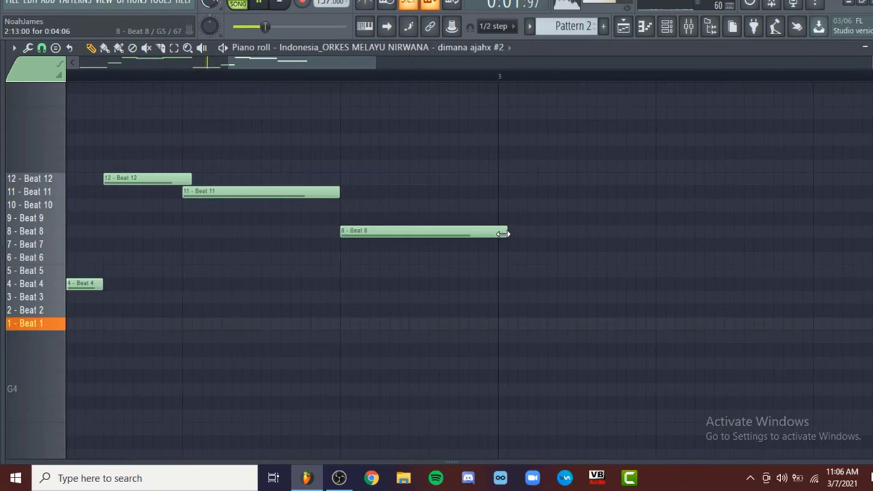
{"action": "scroll", "coordinate": [506, 273], "scroll_direction": "down", "scroll_amount": 3}
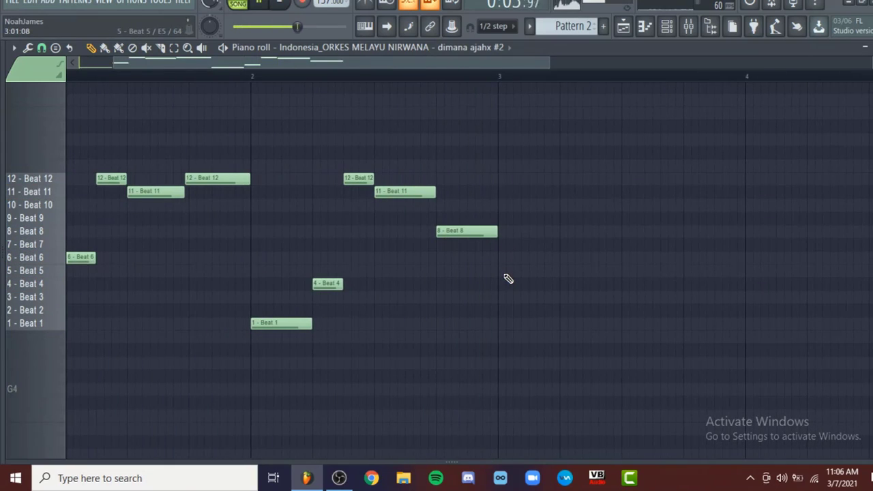
{"action": "scroll", "coordinate": [202, 156], "scroll_direction": "down", "scroll_amount": 2}
{"action": "key", "text": "space"}
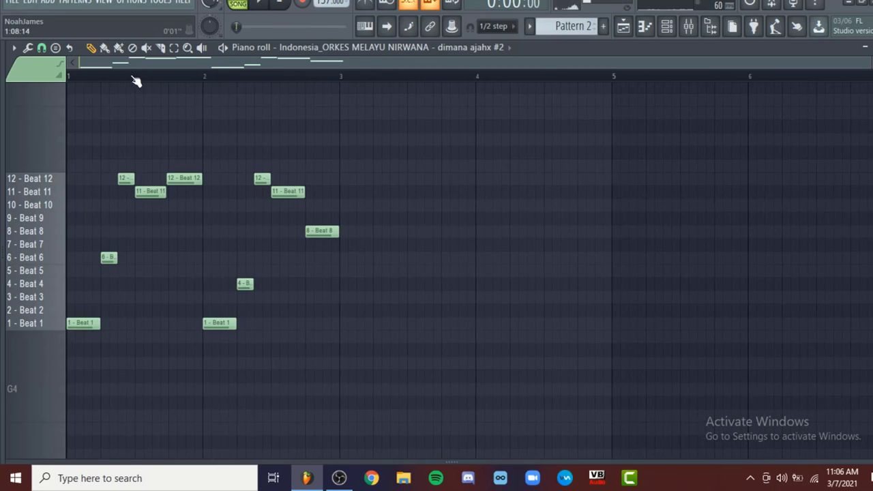
Show the playlist and play the chopped Pattern 2 together with the drums
{"action": "key", "text": "space"}
{"action": "left_click", "coordinate": [626, 26]}
{"action": "left_click", "coordinate": [277, 183], "text": "ctrl"}
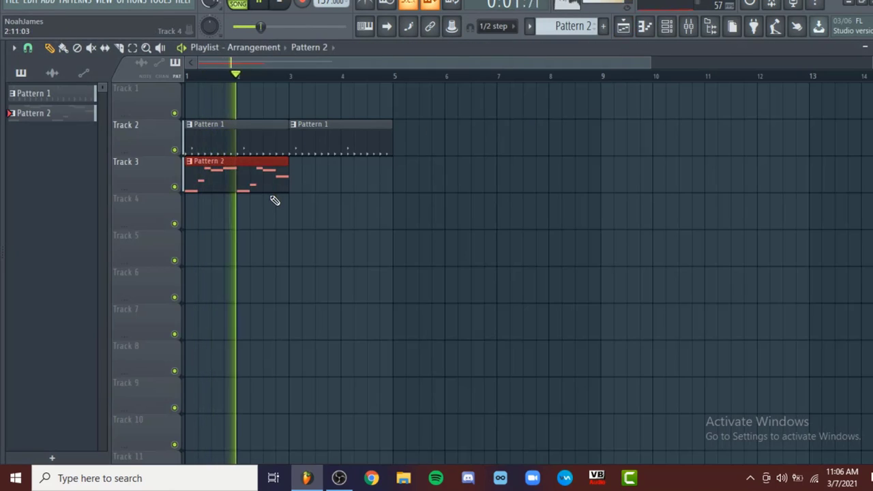
Duplicate the Pattern 2 clip on Track 3 and play its notes alone in the piano roll
{"action": "key", "text": "ctrl+b"}
{"action": "scroll", "coordinate": [304, 229], "scroll_direction": "up", "scroll_amount": 1}
{"action": "double_click", "coordinate": [308, 191]}
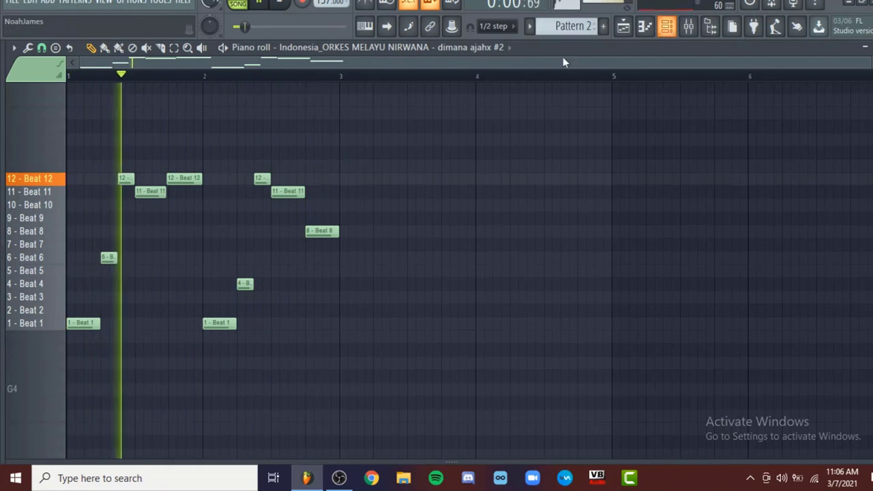
{"action": "left_click", "coordinate": [237, 4]}
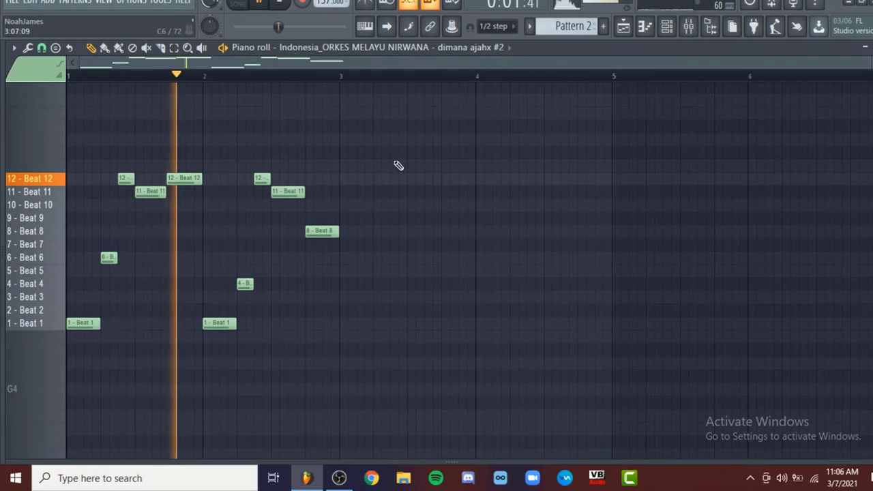
{"action": "key", "text": "space"}
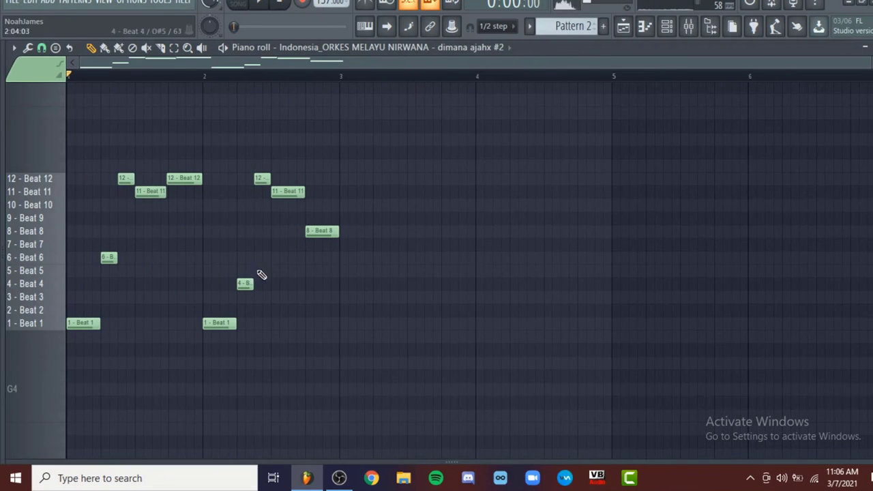
Open the Indonesian sample channel's Fruity Slicer window and play Pattern 2 with the slices in view
{"action": "left_click", "coordinate": [667, 26]}
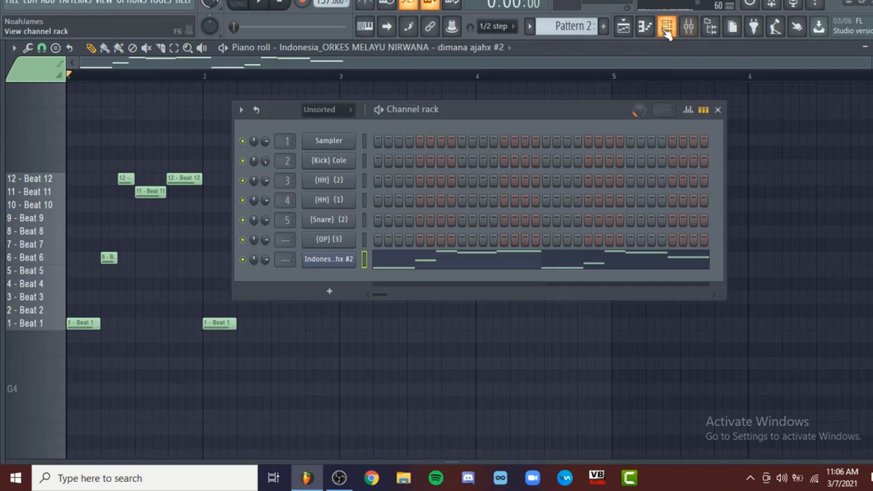
{"action": "left_click", "coordinate": [330, 260]}
{"action": "left_click_drag", "start_coordinate": [534, 91], "coordinate": [407, 75]}
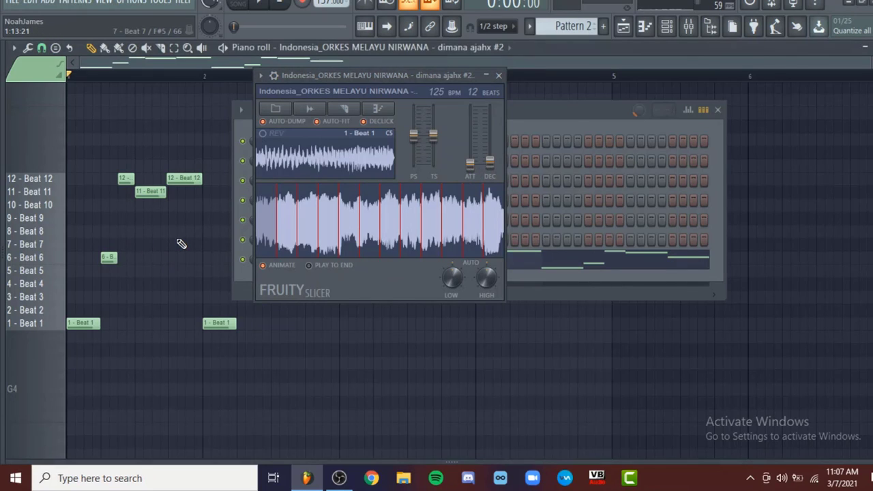
{"action": "key", "text": "space"}
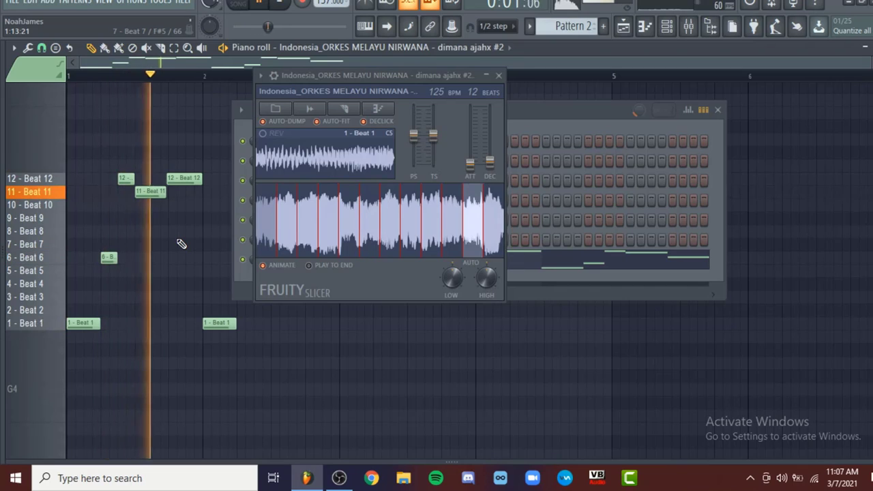
{"action": "key", "text": "space"}
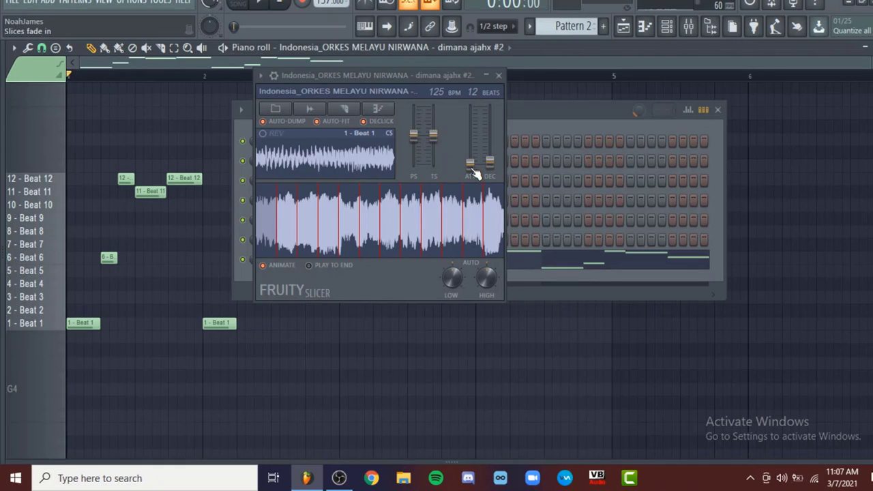
Try stronger slice fade-in and fade-out in Fruity Slicer while listening to Pattern 2
{"action": "left_click_drag", "start_coordinate": [471, 165], "coordinate": [470, 156]}
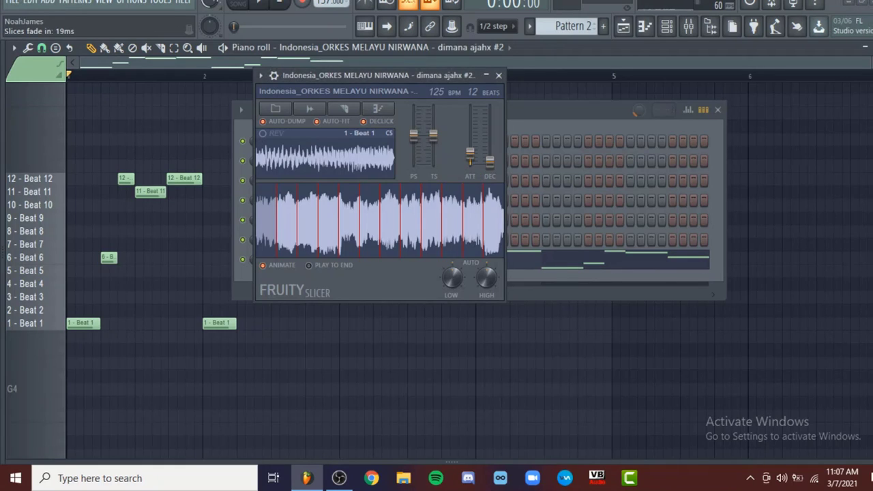
{"action": "key", "text": "space"}
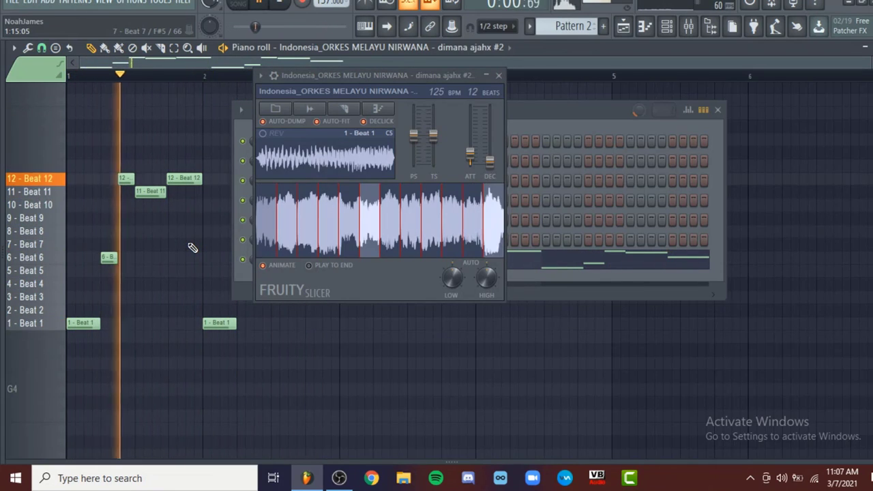
{"action": "left_click_drag", "start_coordinate": [490, 166], "coordinate": [490, 134]}
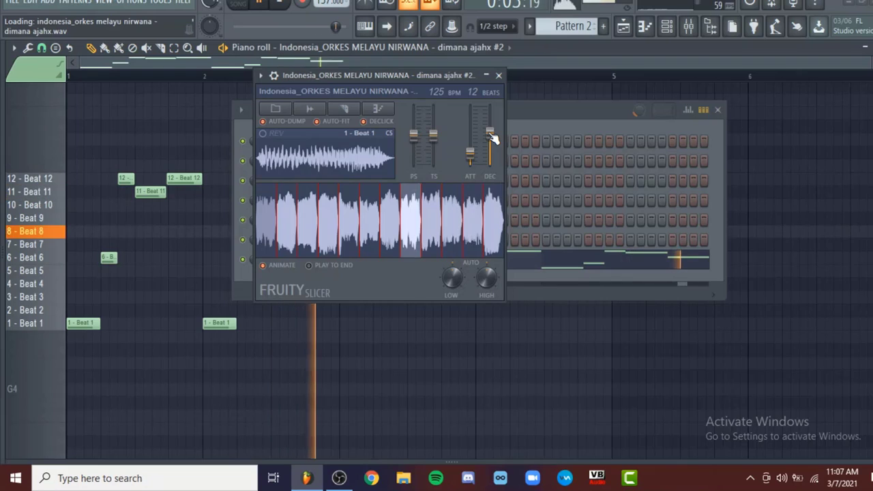
{"action": "left_click_drag", "start_coordinate": [470, 154], "coordinate": [470, 141]}
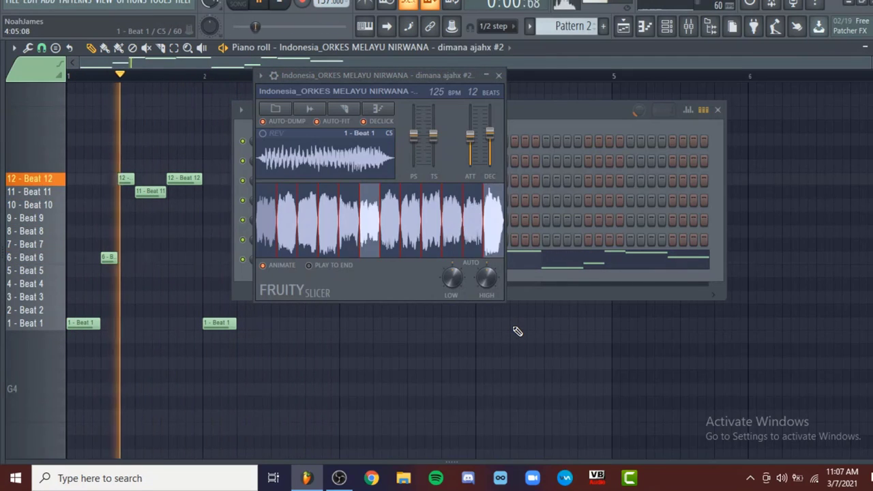
{"action": "key", "text": "space"}
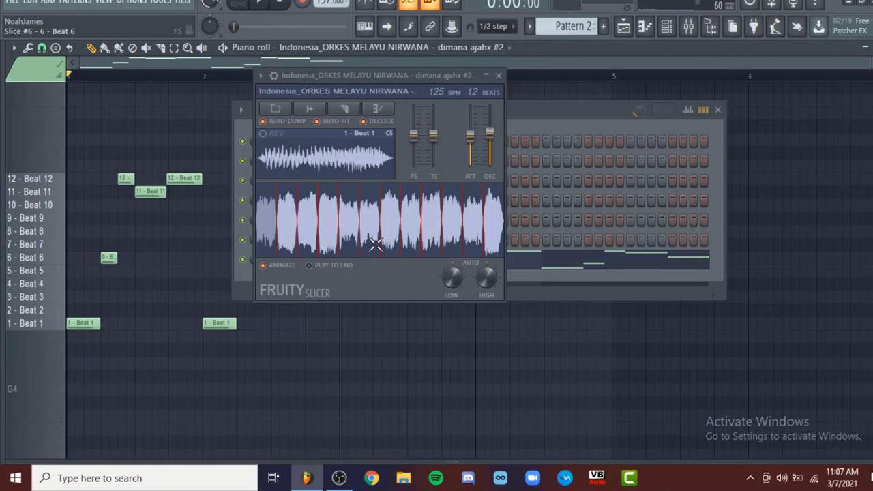
Lower the slice fade-in, remove the fade-out and play Pattern 2 for comparison
{"action": "left_click_drag", "start_coordinate": [472, 144], "coordinate": [492, 163]}
{"action": "key", "text": "space"}
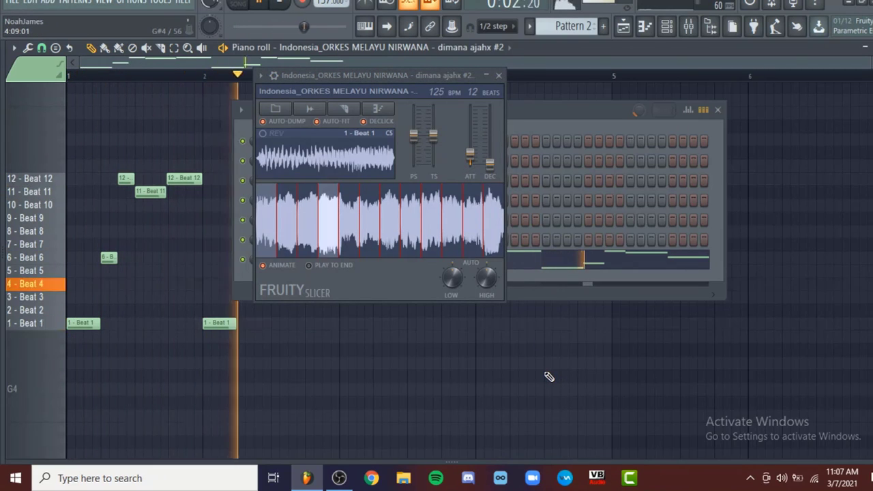
{"action": "key", "text": "space"}
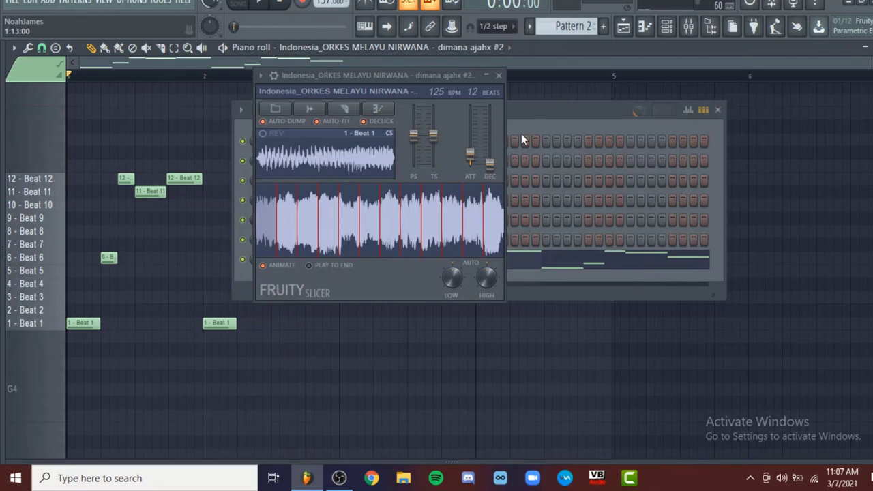
Raise the slice fade-in, set the fade-out to 56 ms and play Pattern 2
{"action": "left_click_drag", "start_coordinate": [475, 159], "coordinate": [470, 132]}
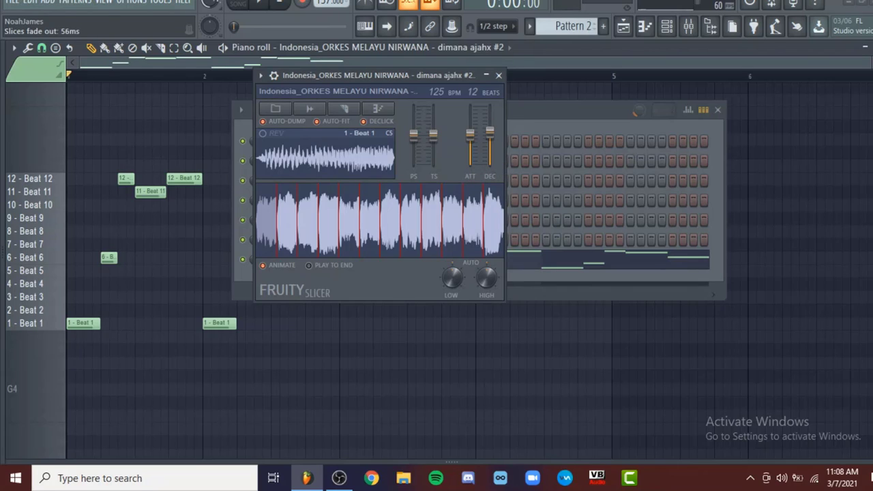
{"action": "key", "text": "space"}
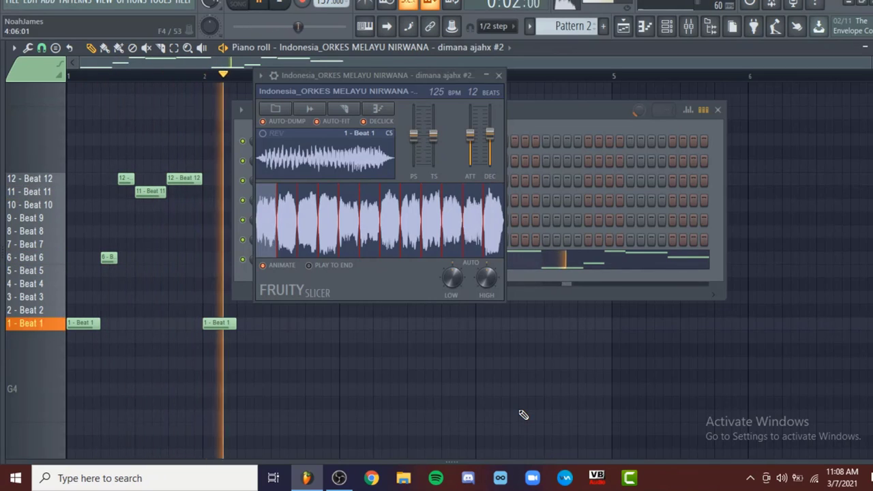
{"action": "key", "text": "space"}
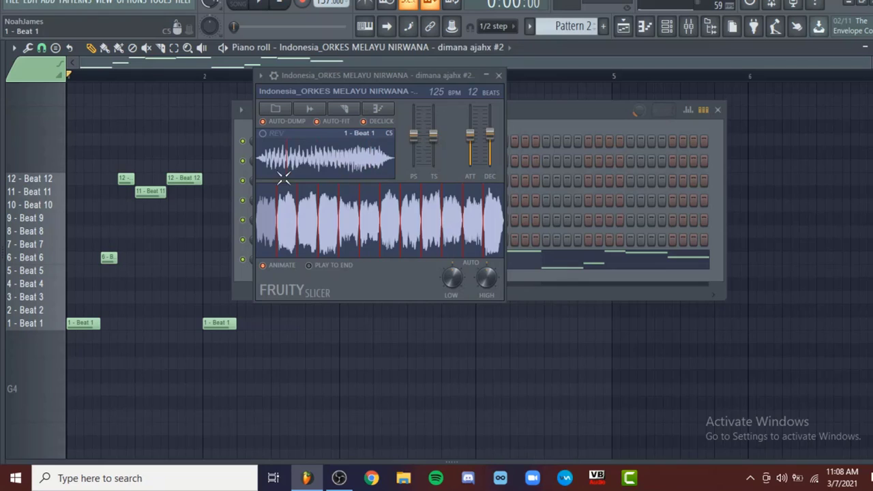
Raise Fruity Slicer's pitch shift above its default and listen to the chopped melody
{"action": "left_click_drag", "start_coordinate": [391, 76], "coordinate": [588, 99]}
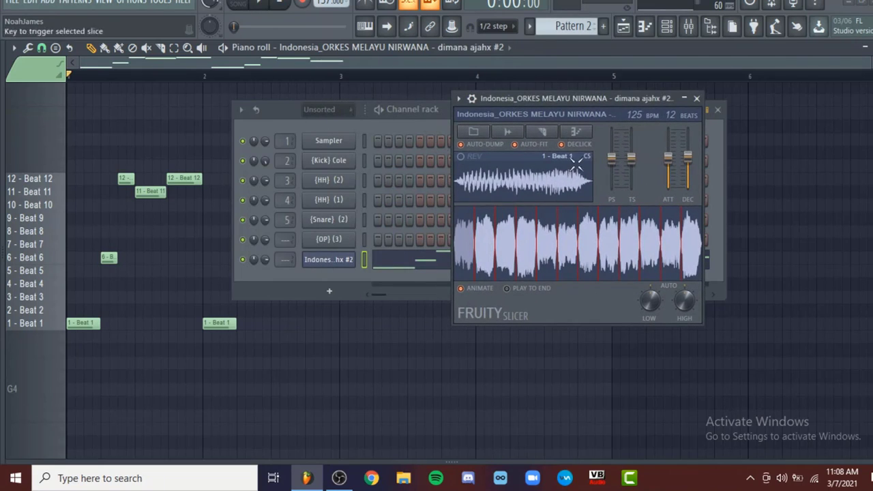
{"action": "left_click_drag", "start_coordinate": [565, 99], "coordinate": [416, 69]}
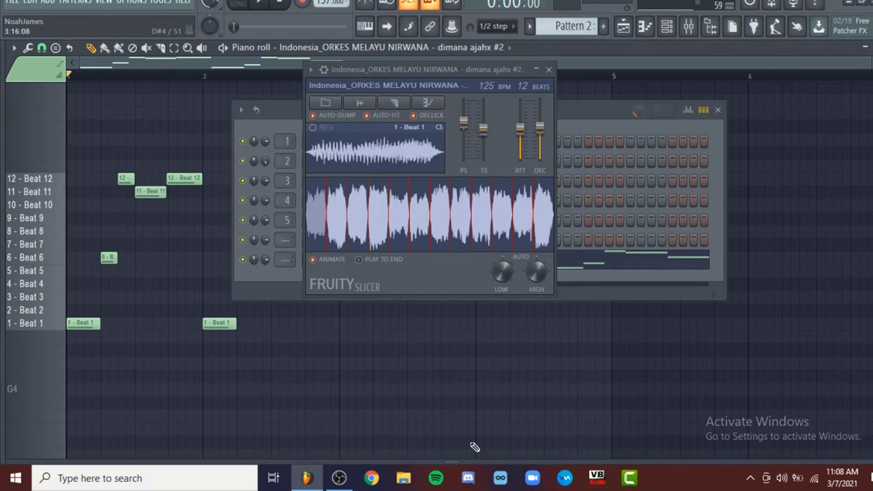
{"action": "key", "text": "space"}
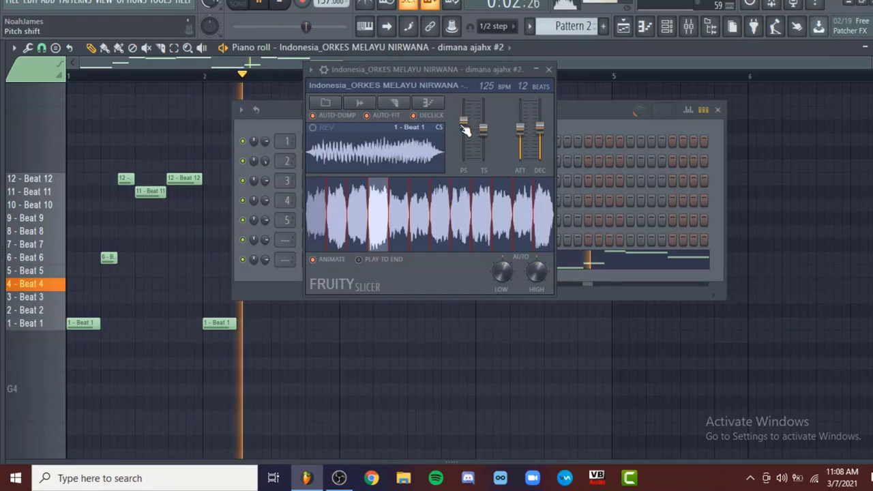
{"action": "key", "text": "space"}
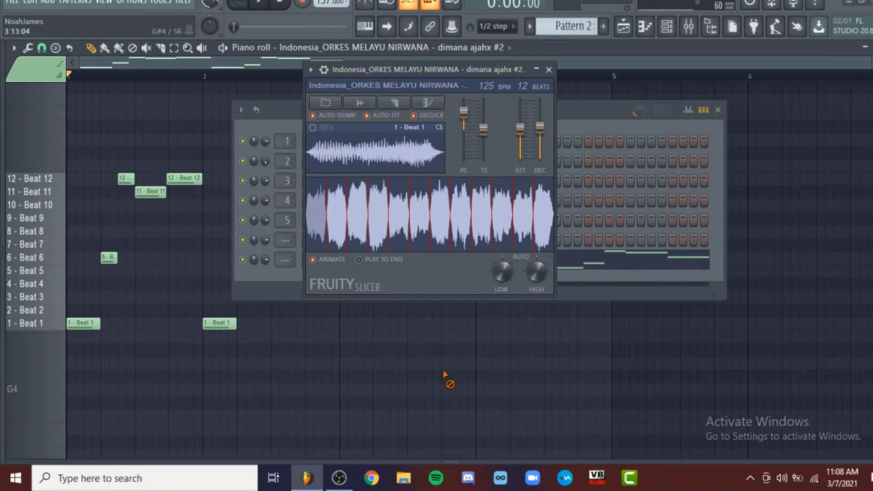
{"action": "key", "text": "space"}
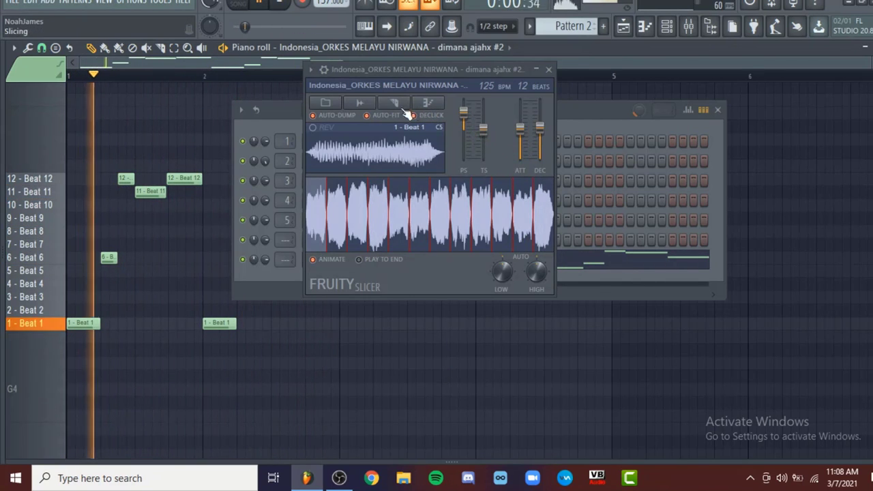
Close the slicer and channel rack, play the full arrangement in the playlist and lower the song tempo slightly
{"action": "left_click", "coordinate": [548, 69]}
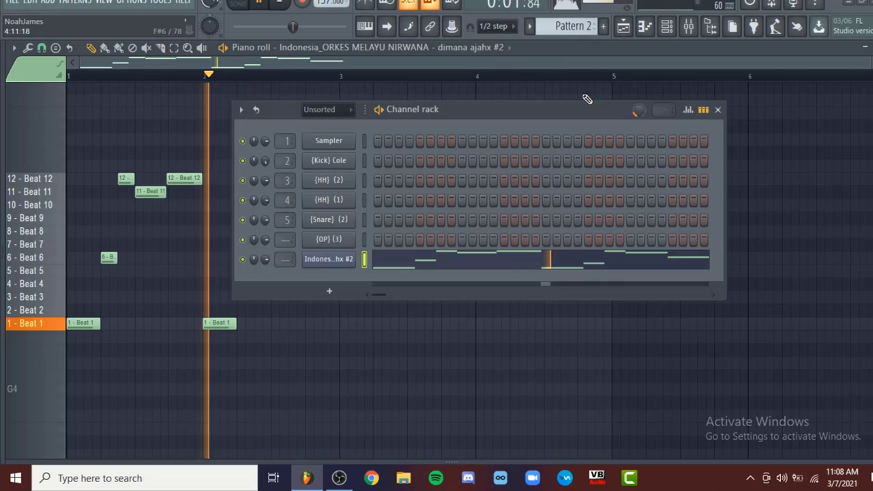
{"action": "left_click", "coordinate": [718, 109]}
{"action": "left_click", "coordinate": [623, 26]}
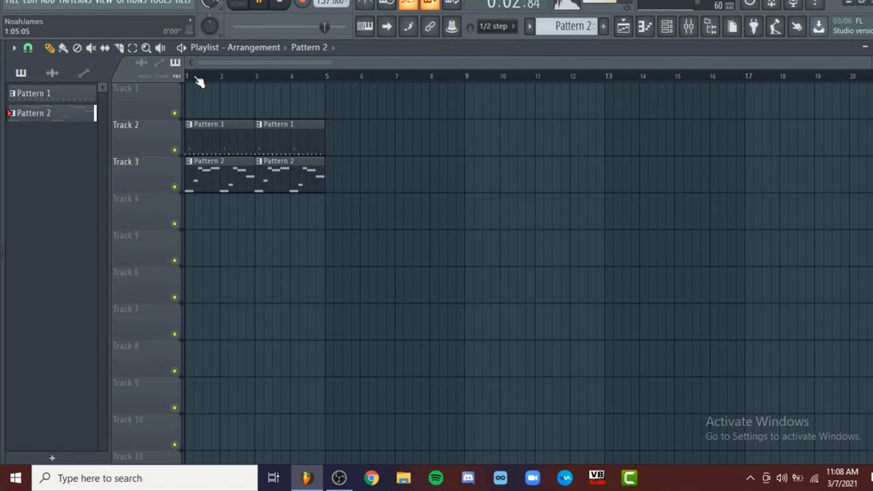
{"action": "left_click", "coordinate": [197, 79]}
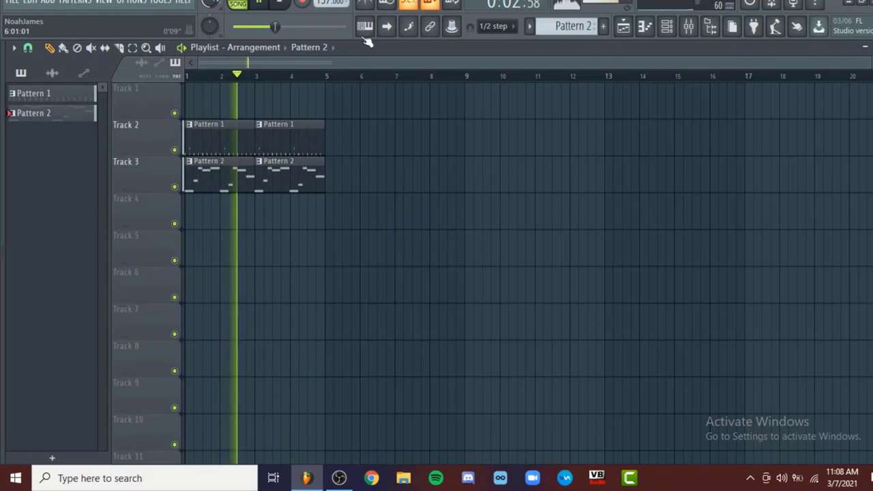
{"action": "left_click_drag", "start_coordinate": [317, 0], "coordinate": [317, 3]}
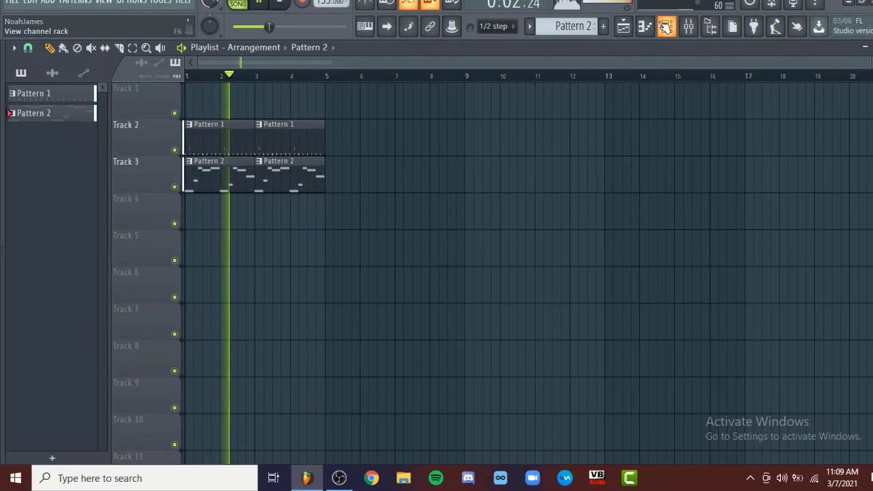
{"action": "key", "text": "space"}
Reopen the sample's Fruity Slicer, try a time stretch of 93.30% and play the arrangement
{"action": "left_click", "coordinate": [665, 26]}
{"action": "left_click", "coordinate": [327, 257]}
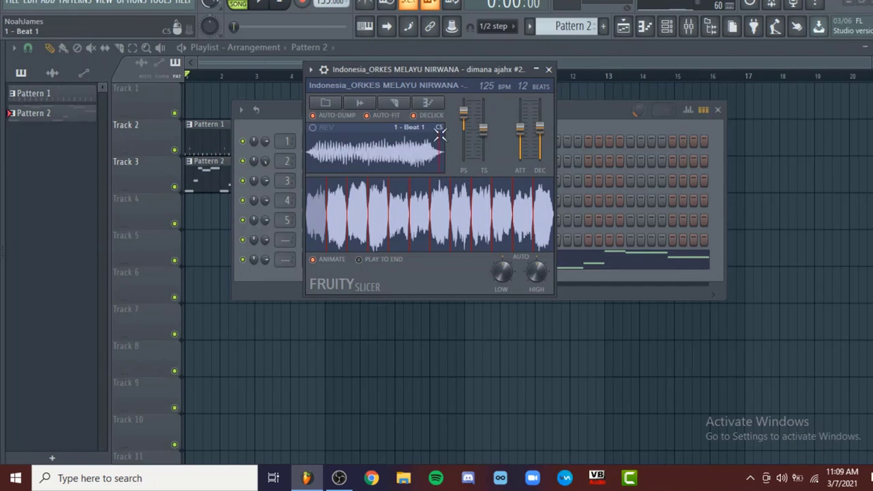
{"action": "left_click_drag", "start_coordinate": [483, 131], "coordinate": [483, 128]}
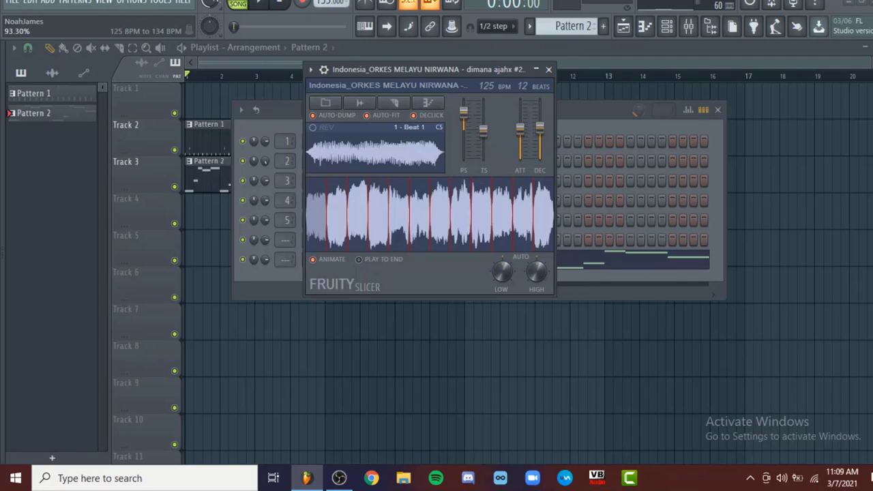
{"action": "key", "text": "space"}
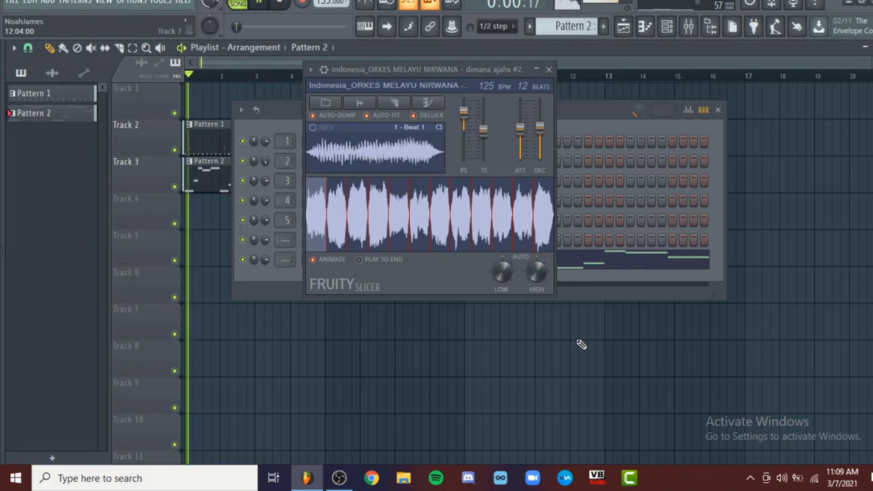
Try a time stretch of 105.29%, restore the default stretch and play the arrangement
{"action": "mouse_move", "coordinate": [483, 130]}
{"action": "left_mouse_down"}
{"action": "mouse_move", "coordinate": [483, 159]}
{"action": "mouse_move", "coordinate": [483, 112]}
{"action": "left_mouse_up"}
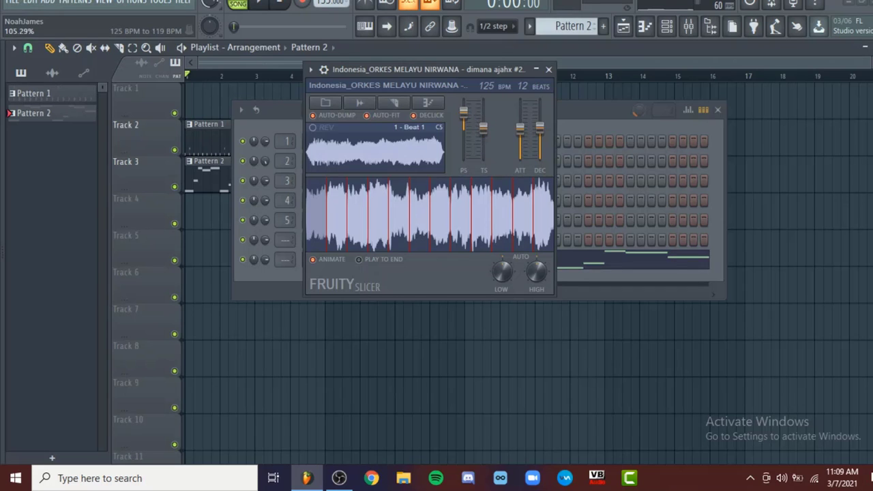
{"action": "left_click_drag", "start_coordinate": [483, 129], "coordinate": [483, 128]}
{"action": "right_click", "coordinate": [483, 129]}
{"action": "left_click", "coordinate": [488, 137]}
{"action": "right_click", "coordinate": [516, 343]}
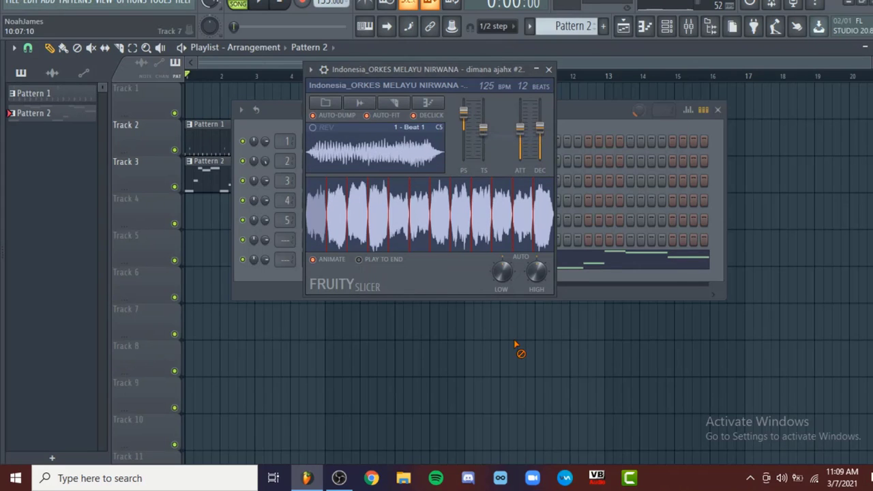
{"action": "key", "text": "space"}
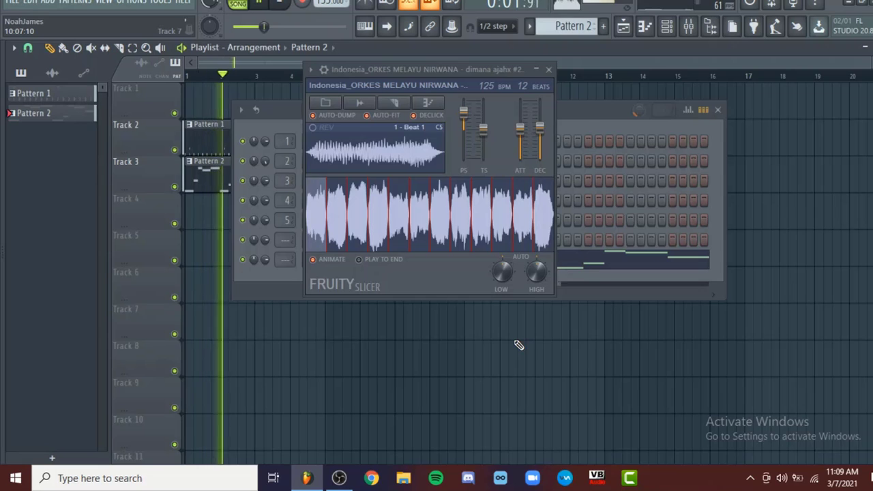
{"action": "key", "text": "space"}
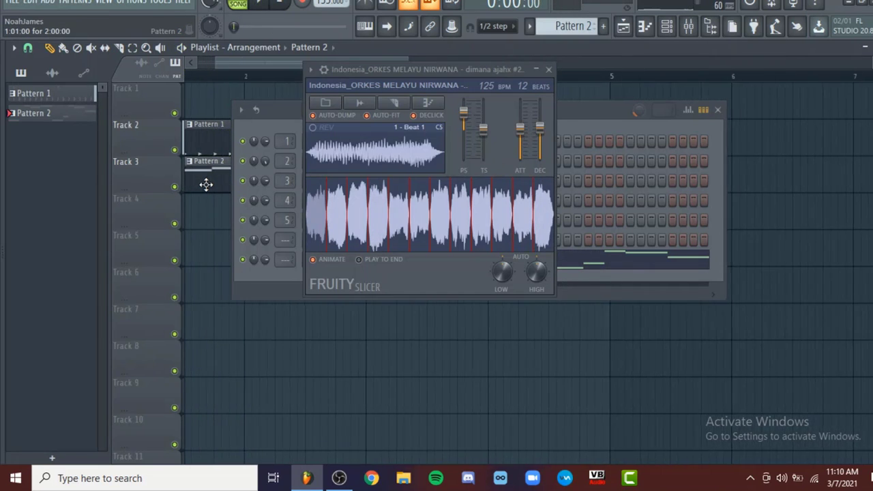
Open the Pattern 2 clip's slice notes in the piano roll and play them with the drums
{"action": "double_click", "coordinate": [205, 183]}
{"action": "left_click", "coordinate": [172, 179]}
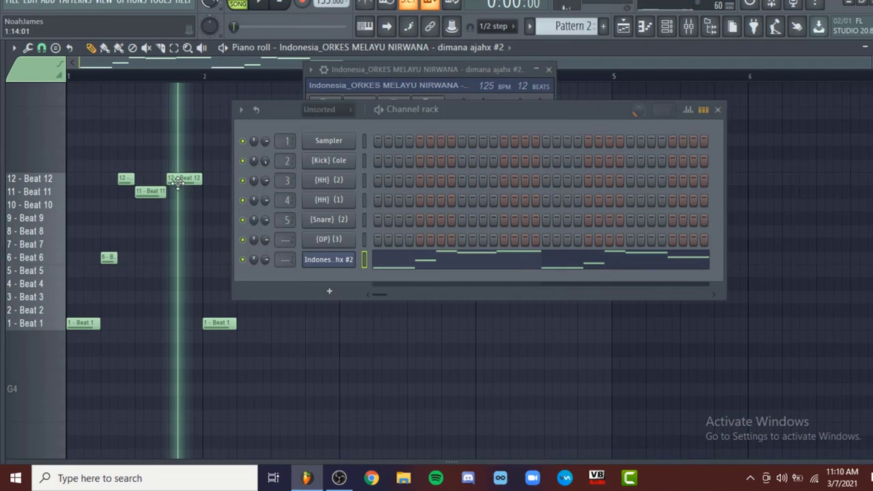
{"action": "key", "text": "space"}
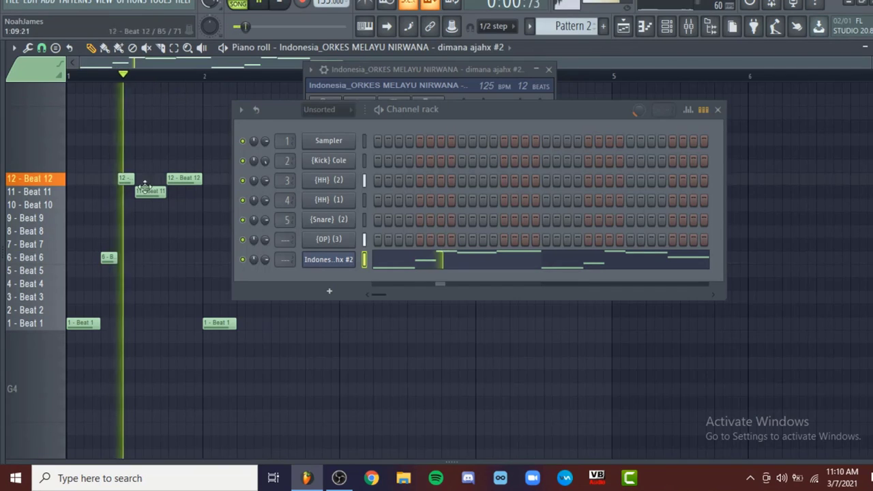
Stop playback, reopen the sample's Fruity Slicer, adjust its time stretch and play the arrangement
{"action": "key", "text": "space"}
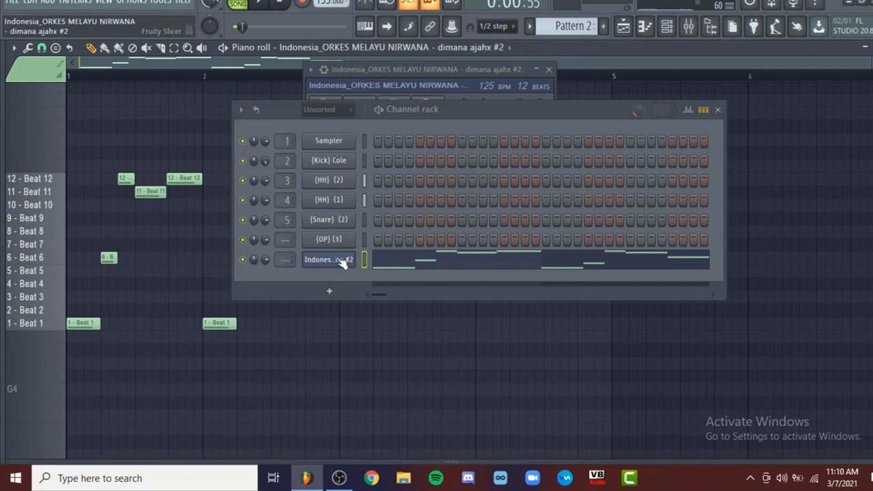
{"action": "left_click", "coordinate": [344, 260]}
{"action": "left_click_drag", "start_coordinate": [491, 142], "coordinate": [480, 124]}
{"action": "key", "text": "space"}
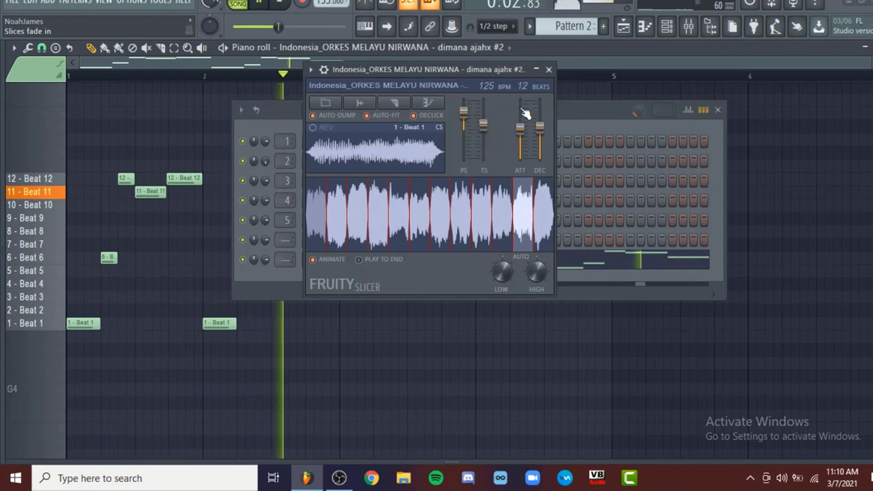
Close the slicer and channel rack and switch from the piano roll to the playlist
{"action": "left_click", "coordinate": [548, 69]}
{"action": "left_click", "coordinate": [718, 110]}
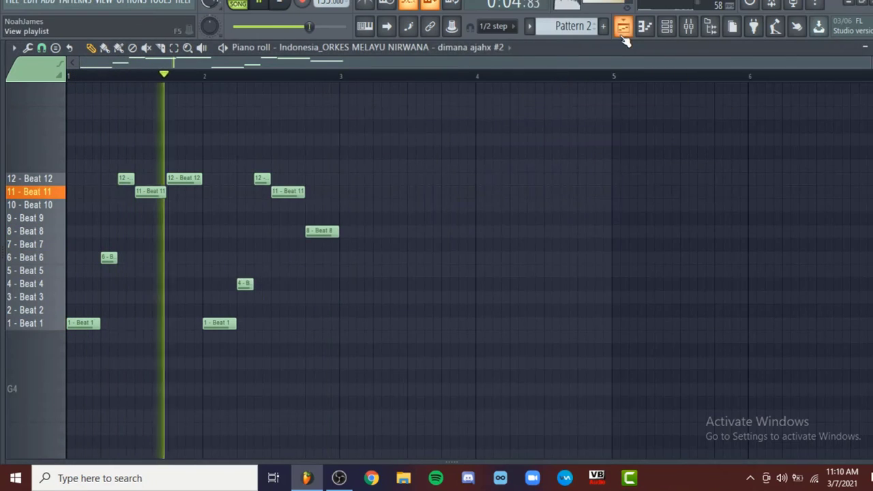
{"action": "key", "text": "F5"}
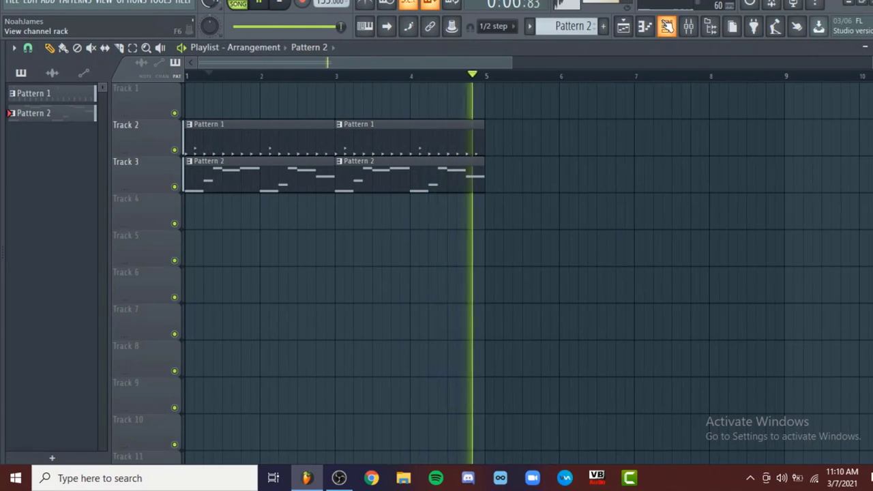
Check the sample's slicer settings during playback, close its windows and listen to the arrangement before stopping it
{"action": "left_click", "coordinate": [666, 26]}
{"action": "left_click", "coordinate": [324, 264]}
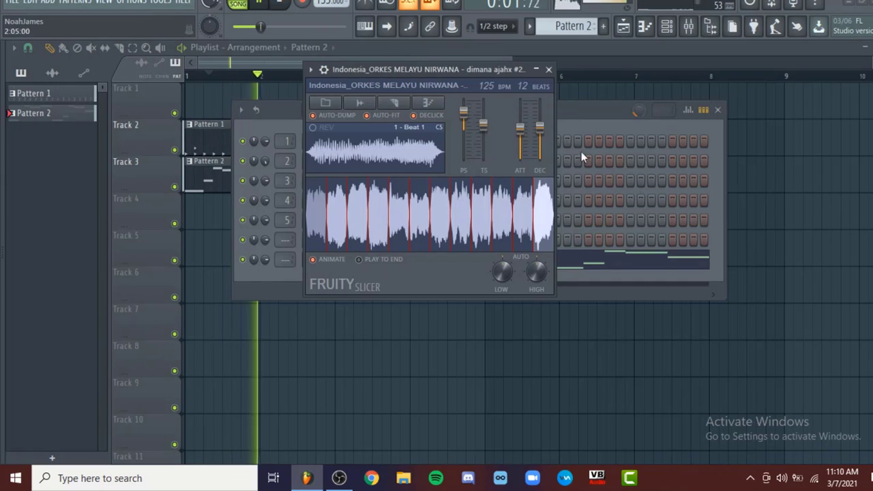
{"action": "left_click", "coordinate": [550, 70]}
{"action": "left_click", "coordinate": [717, 110]}
{"action": "scroll", "coordinate": [602, 257], "scroll_direction": "down", "scroll_amount": 1}
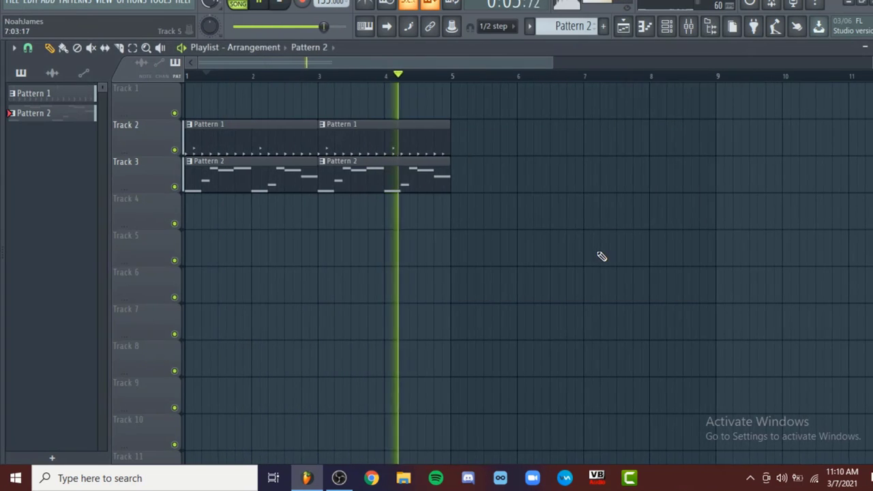
{"action": "key", "text": "space"}
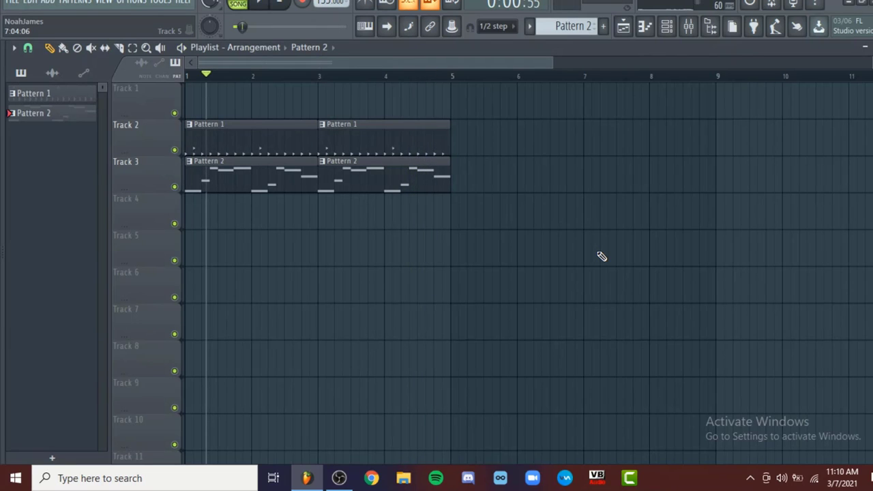
Review the sample's slices and settings in Fruity Slicer from the channel rack, and close the slicer
{"action": "left_click", "coordinate": [667, 28]}
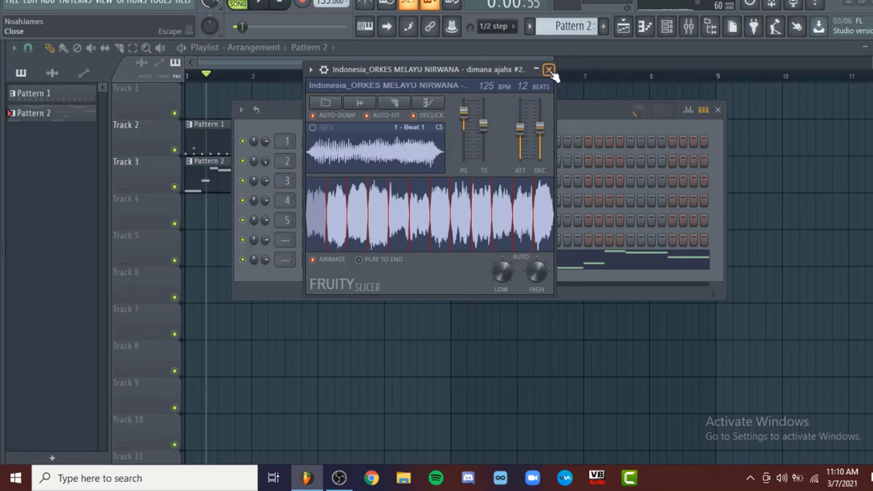
{"action": "left_click", "coordinate": [548, 69]}
{"action": "left_click", "coordinate": [718, 109]}
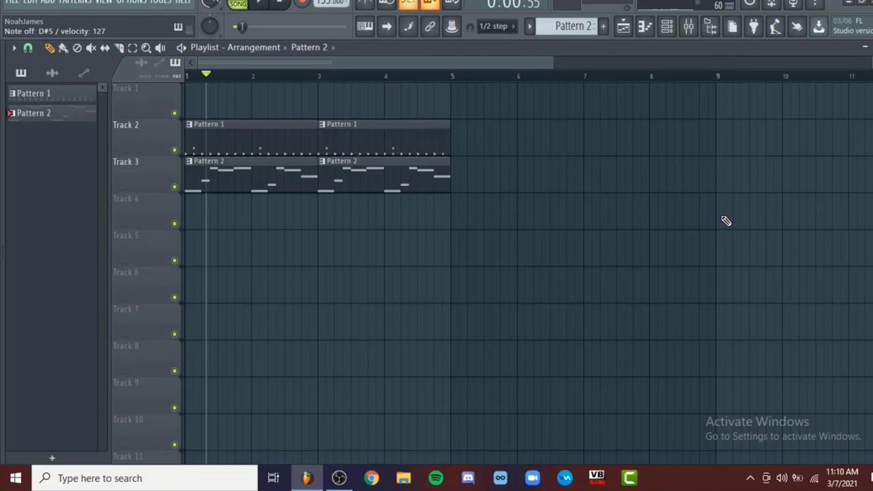
{"action": "left_click", "coordinate": [667, 26]}
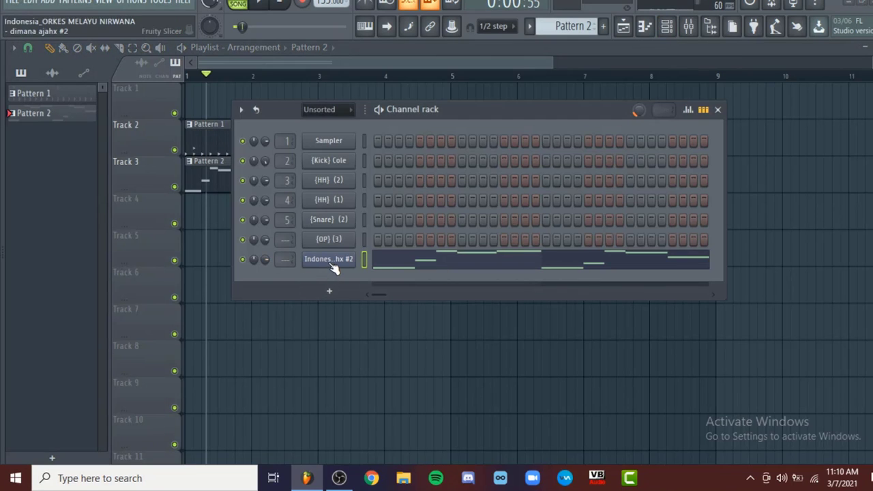
{"action": "left_click", "coordinate": [330, 262]}
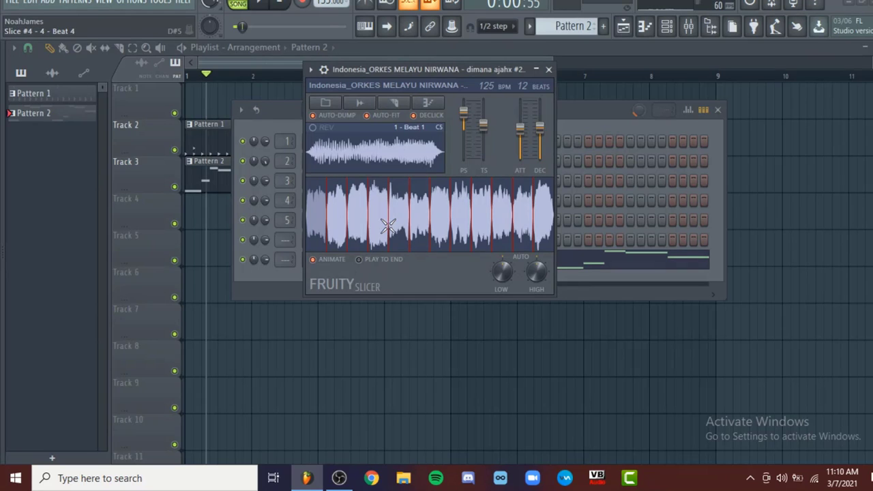
{"action": "left_click", "coordinate": [549, 69]}
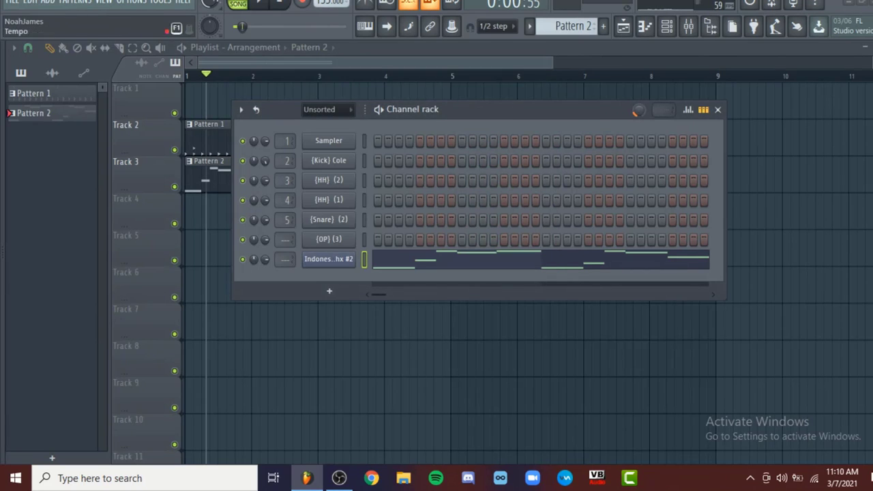